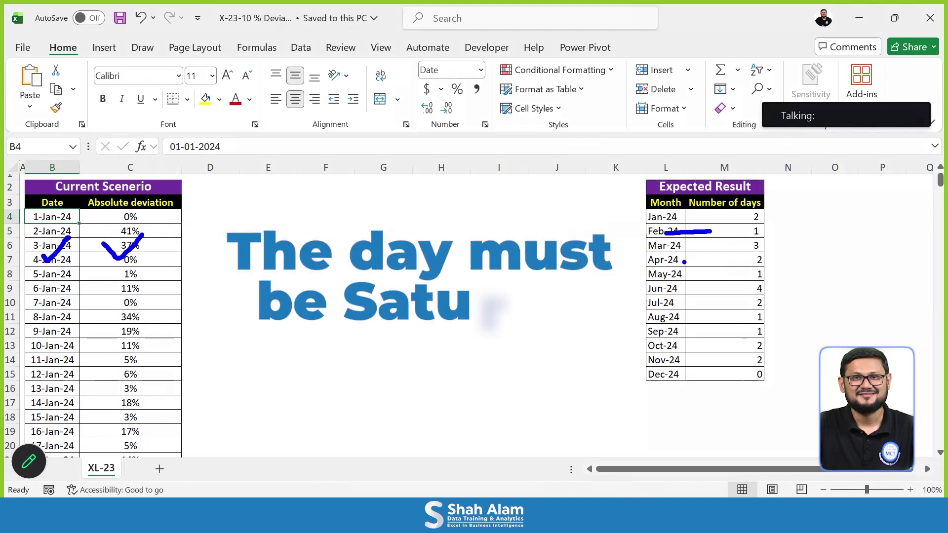
drag(188, 217, 196, 284)
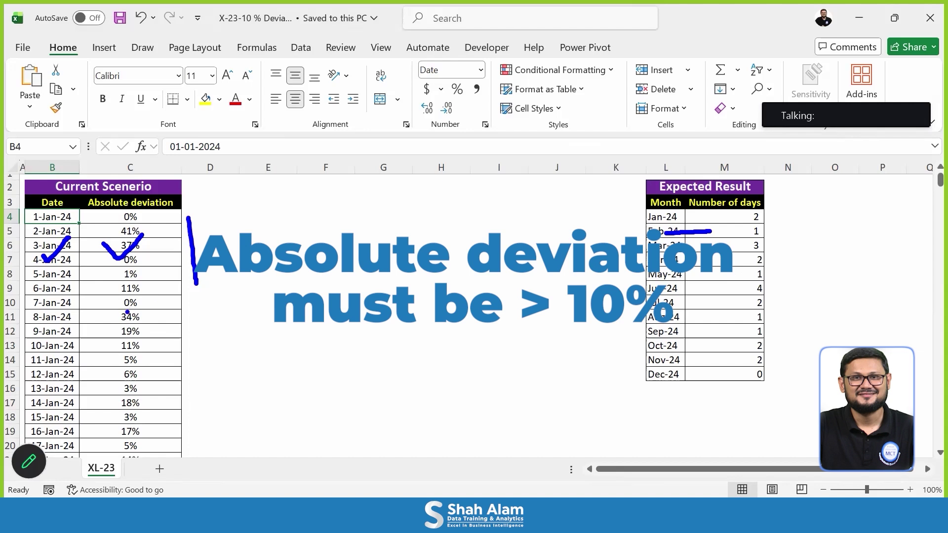
mouse_move(123, 296)
mouse_down()
mouse_move(158, 298)
mouse_move(117, 324)
mouse_up()
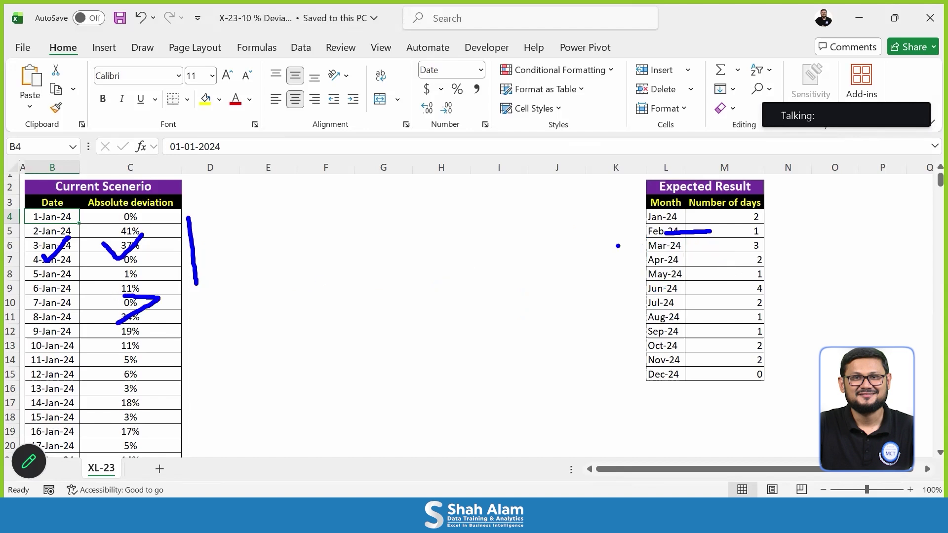
mouse_move(659, 244)
mouse_down()
mouse_move(677, 267)
mouse_move(710, 241)
mouse_up()
drag(660, 304, 696, 296)
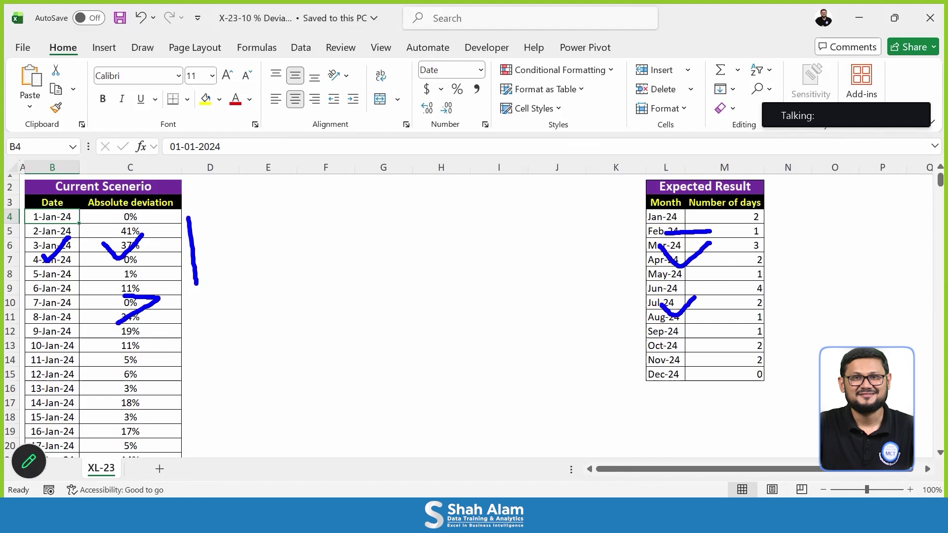
key(ctrl+z)
mouse_move(658, 276)
mouse_down()
mouse_move(672, 304)
mouse_move(732, 260)
mouse_up()
drag(650, 231, 675, 222)
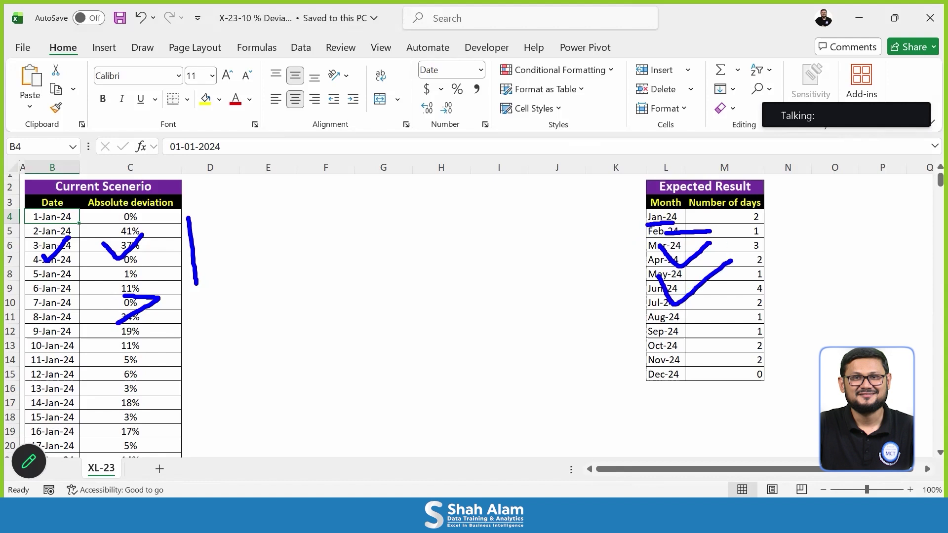
drag(762, 210, 751, 206)
mouse_move(646, 233)
mouse_down()
mouse_move(764, 227)
mouse_move(750, 242)
mouse_move(764, 226)
mouse_up()
drag(666, 240, 668, 269)
drag(732, 246, 735, 300)
mouse_move(626, 285)
mouse_down()
mouse_move(652, 301)
mouse_move(701, 273)
mouse_up()
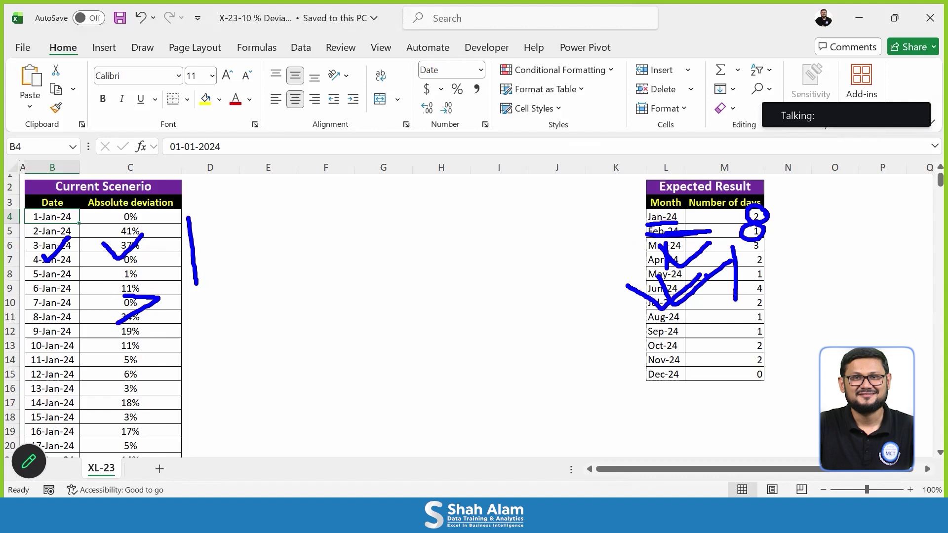
drag(187, 228, 200, 339)
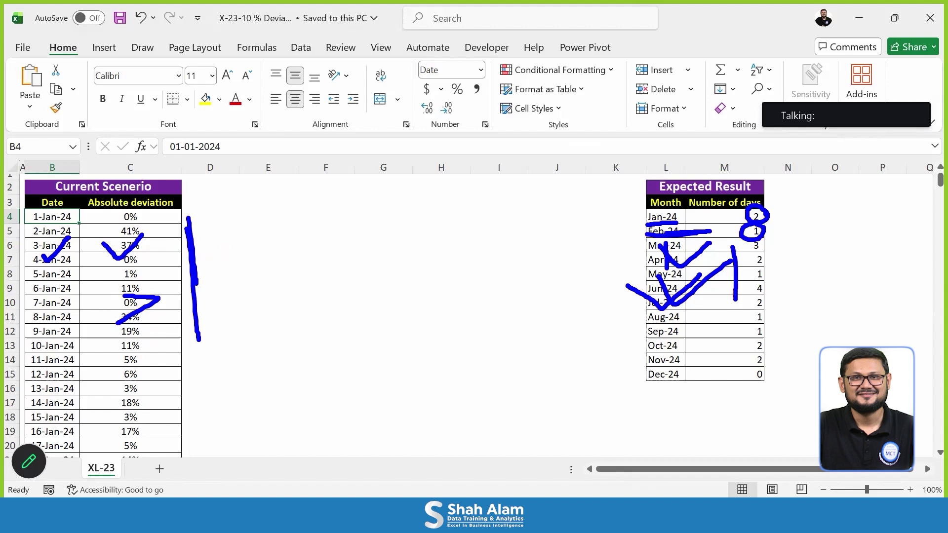
mouse_move(118, 296)
mouse_down()
mouse_move(167, 302)
mouse_move(144, 338)
mouse_up()
key(Escape)
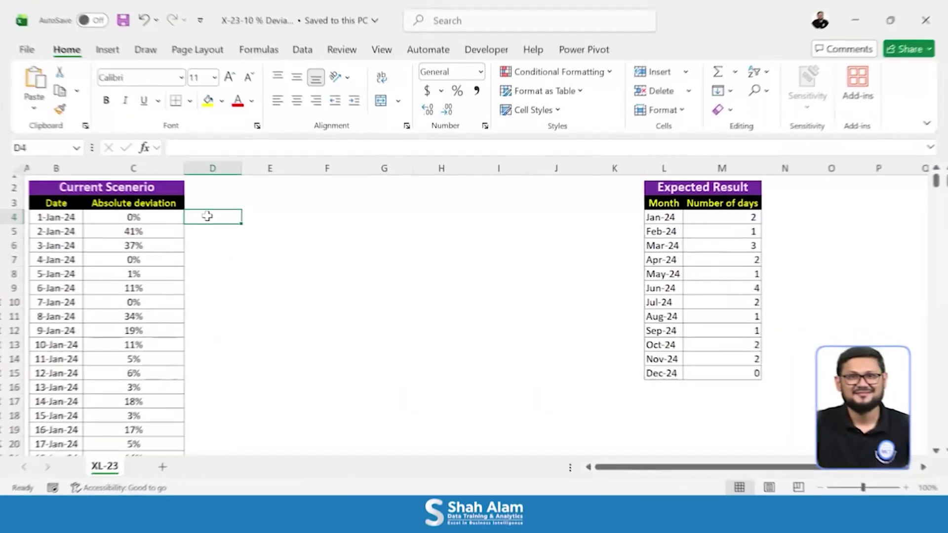
drag(79, 217, 71, 296)
key(Escape)
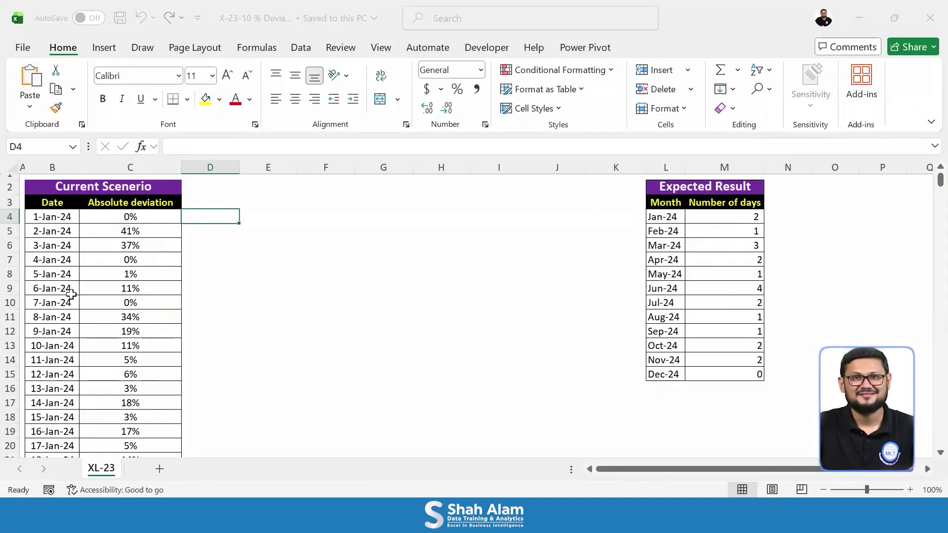
Step: Enter the formula =TEXT(B4:B369,"ddd") in D4 to return the short weekday name for every date
text(=text)
key(Tab)
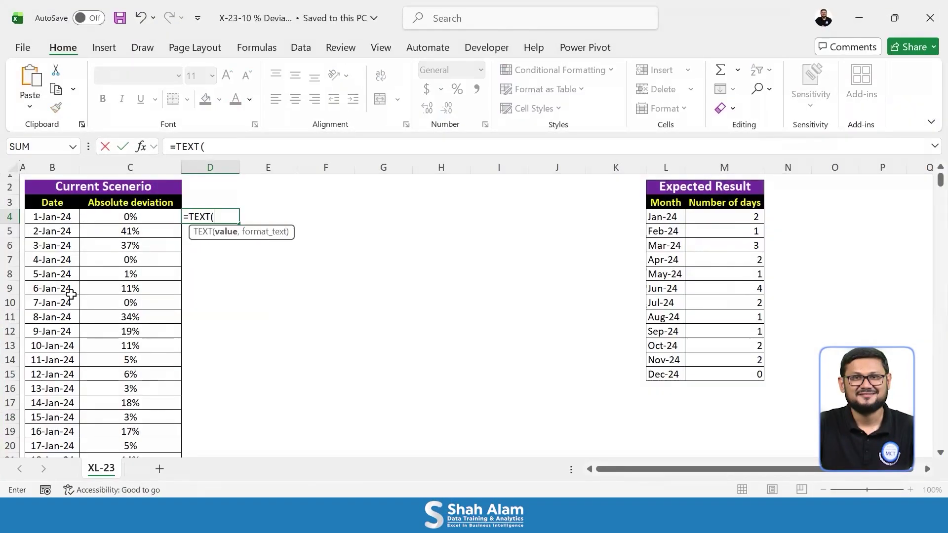
click(62, 214)
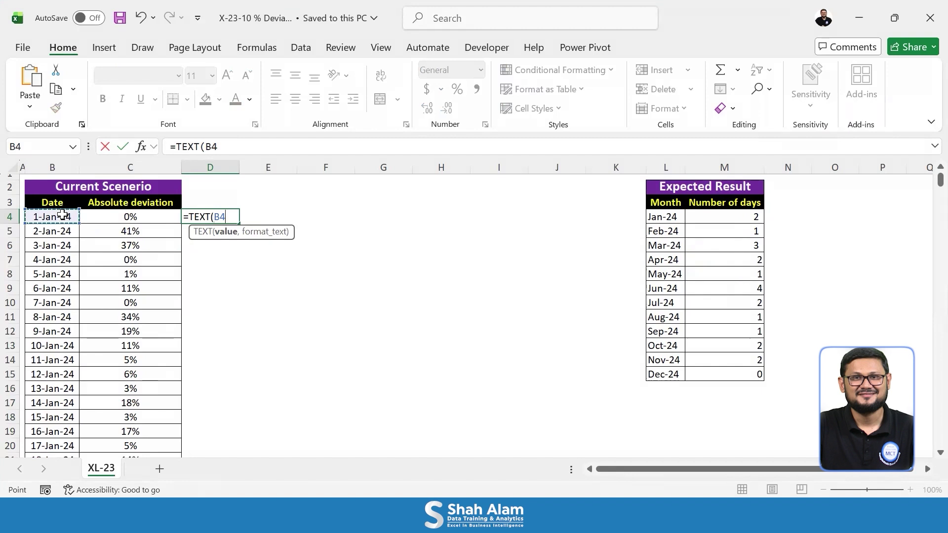
key(ctrl+shift+Down)
text(,)
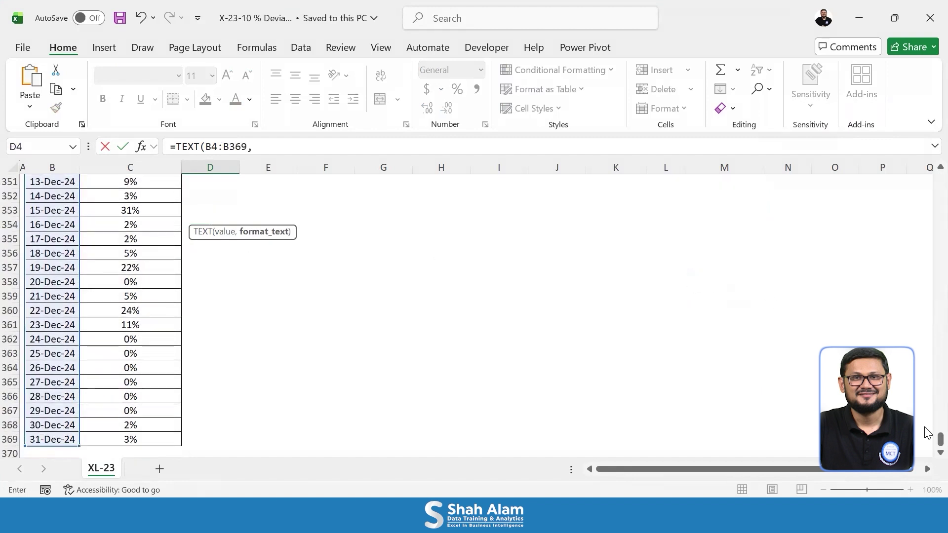
drag(940, 439, 927, 6)
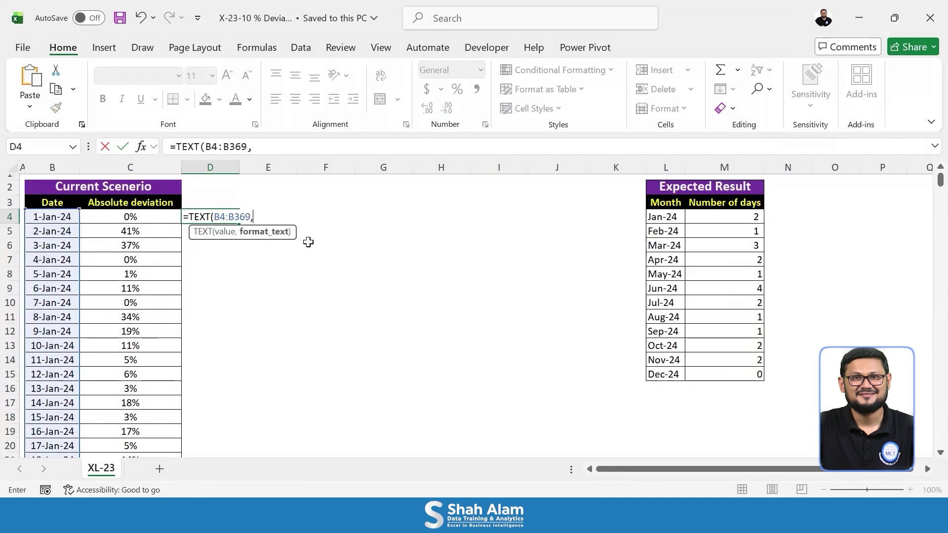
text("ddd")
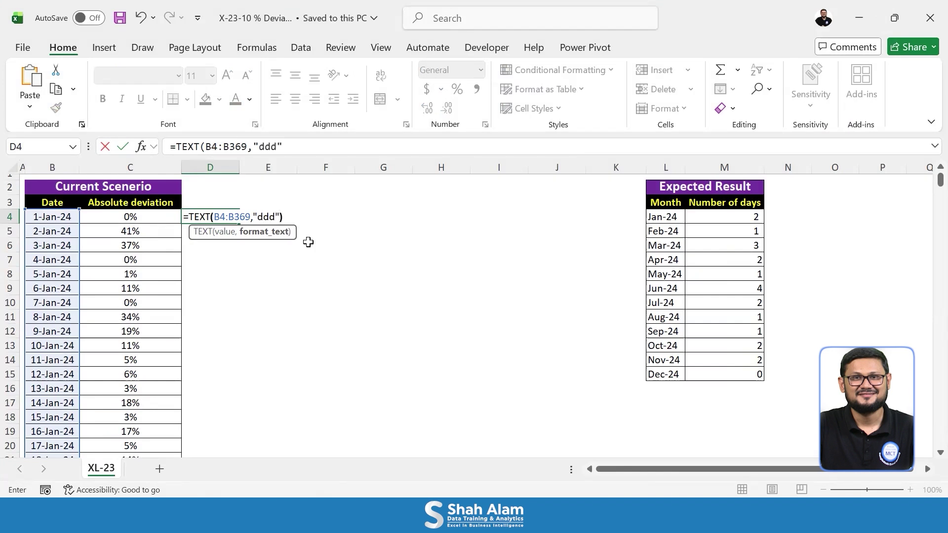
text())
key(Return)
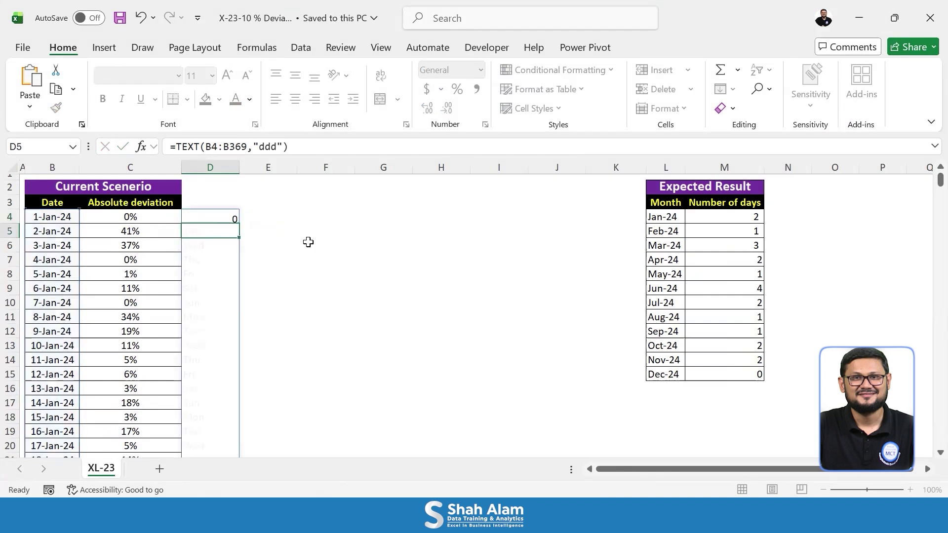
click(31, 216)
drag(31, 215, 28, 305)
drag(47, 262, 29, 305)
mouse_move(28, 224)
mouse_down()
mouse_move(94, 222)
mouse_move(90, 207)
mouse_move(111, 227)
mouse_move(98, 221)
mouse_up()
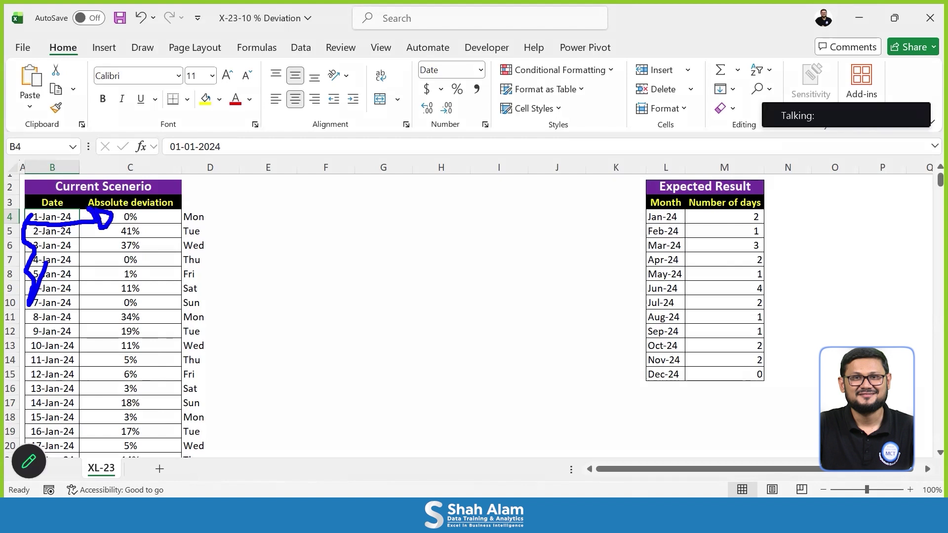
key(Escape)
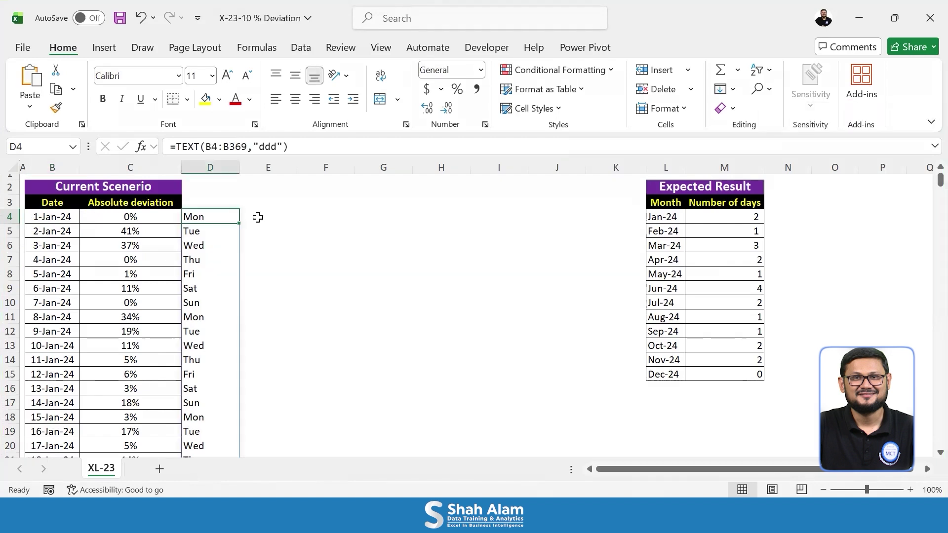
Step: Enter the formula =TEXT(B4:B369,"mmm-yy") in E4 to return the month and year of every date
click(257, 217)
text(=text)
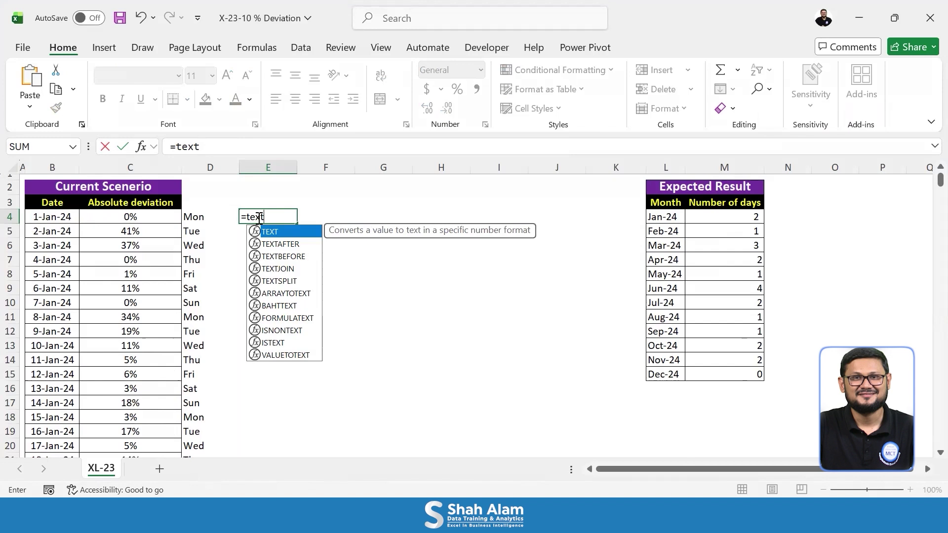
key(Tab)
key(ctrl+2)
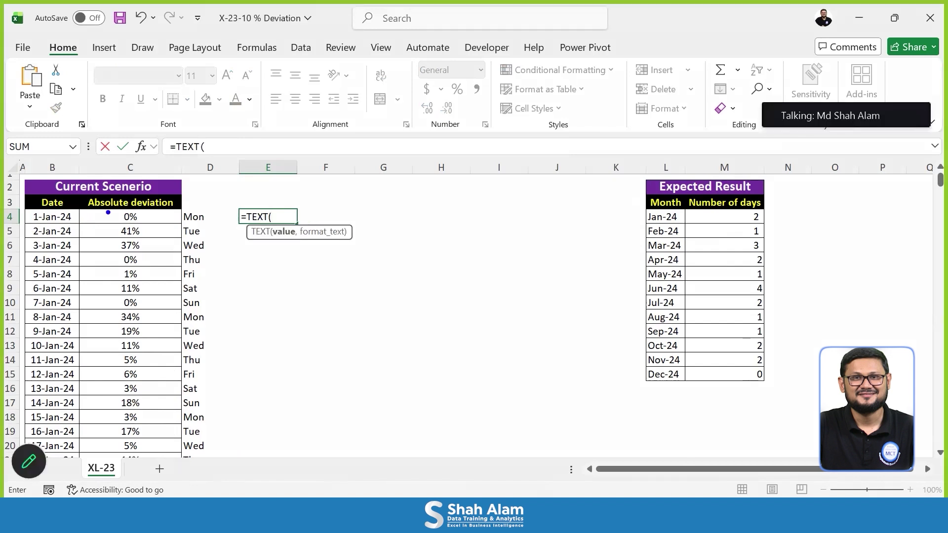
drag(31, 226, 79, 223)
mouse_move(671, 210)
mouse_down()
mouse_move(646, 218)
mouse_move(679, 211)
mouse_up()
key(Escape)
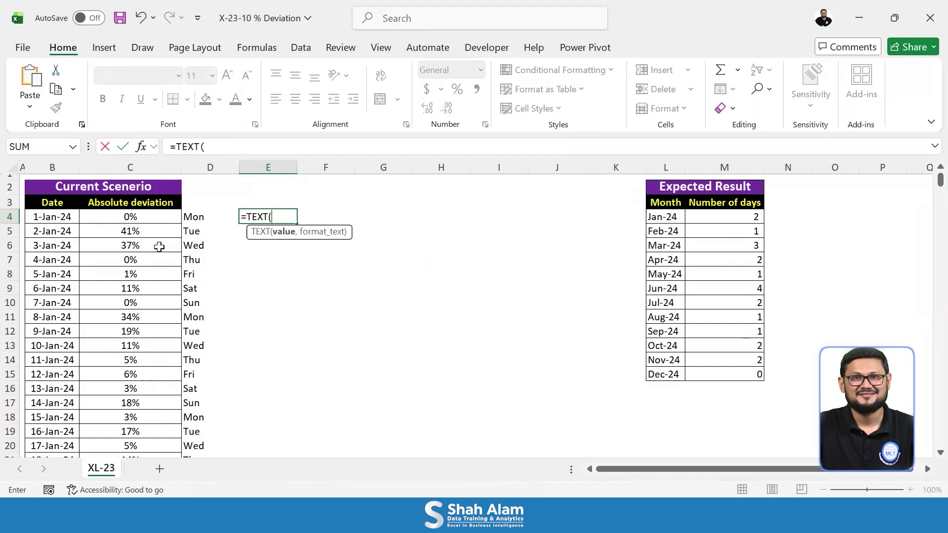
click(56, 213)
key(ctrl+shift+Down)
text(,)
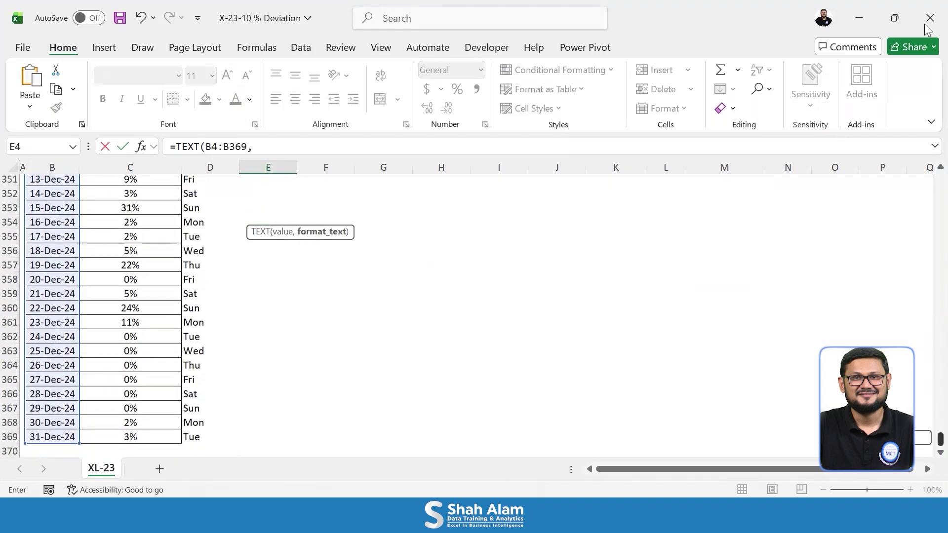
drag(940, 439, 922, 4)
text(")
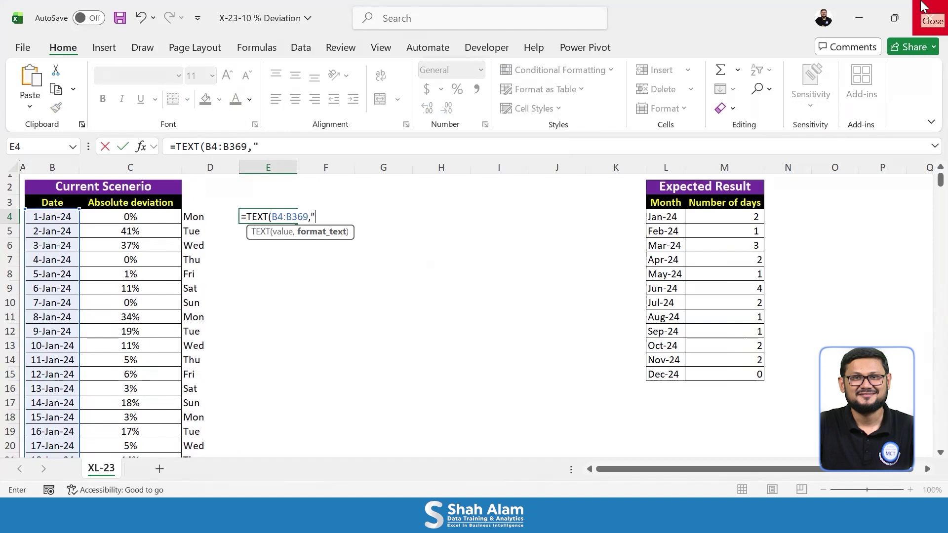
text(mmm)
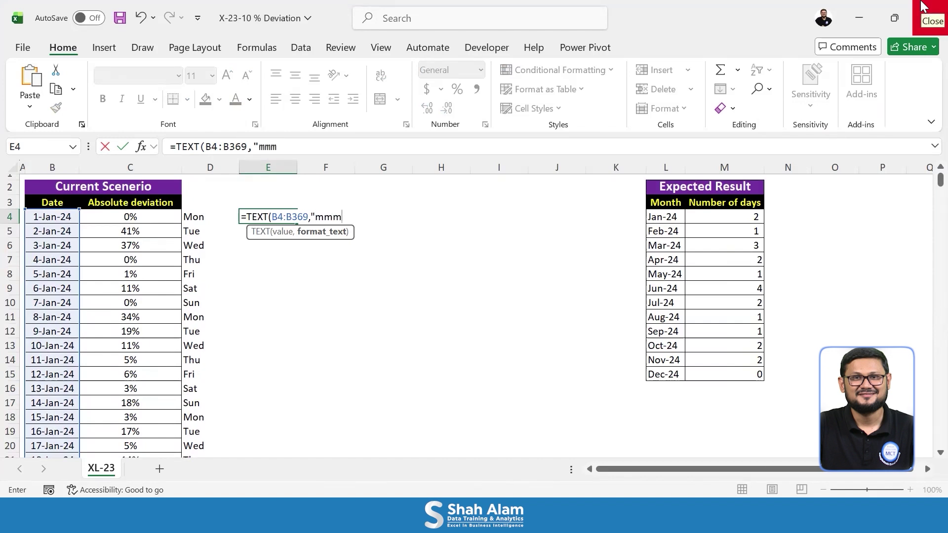
text(-yy")
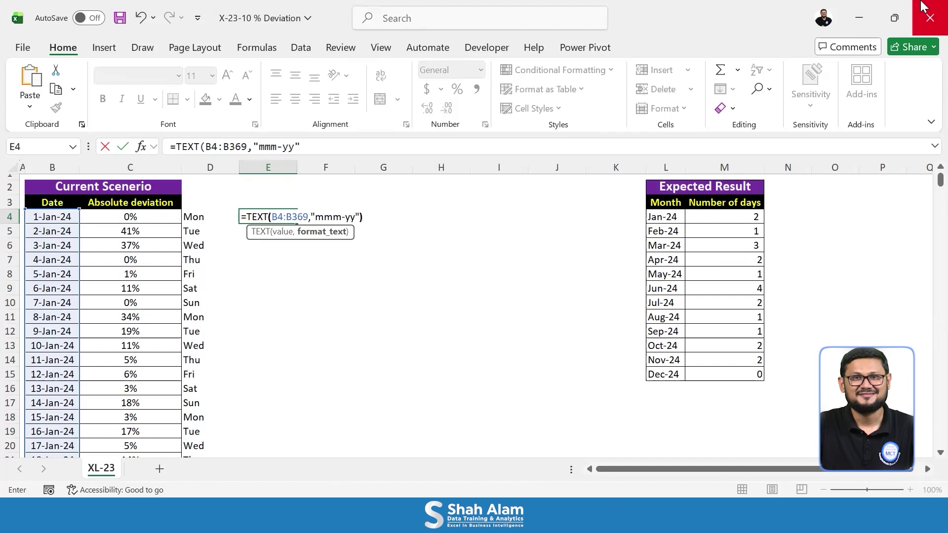
text())
key(Return)
mouse_move(239, 211)
mouse_down()
mouse_move(216, 236)
mouse_move(249, 330)
mouse_up()
key(Escape)
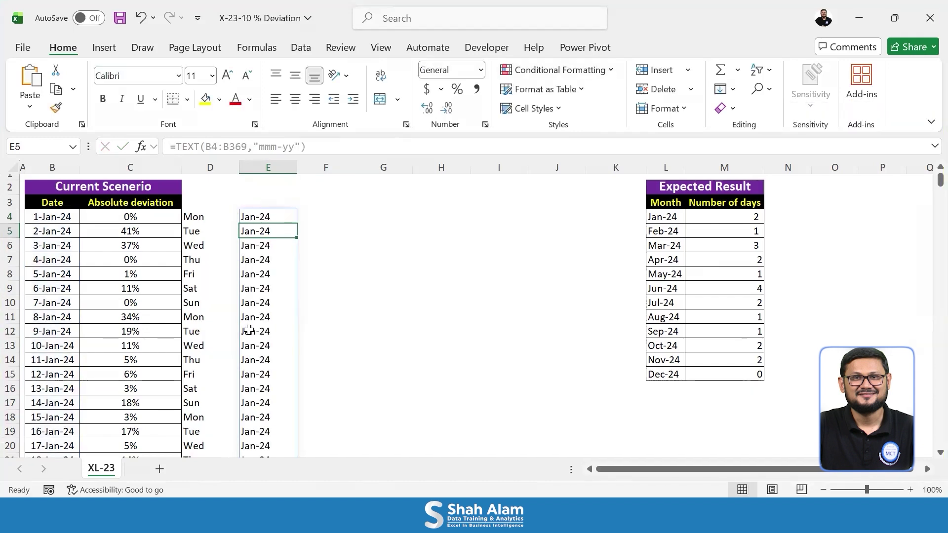
key(ctrl+2)
drag(238, 218, 254, 313)
key(Escape)
Step: Enter the formula =D4#="sat" in F4 to test whether each spilled weekday is Saturday
click(324, 214)
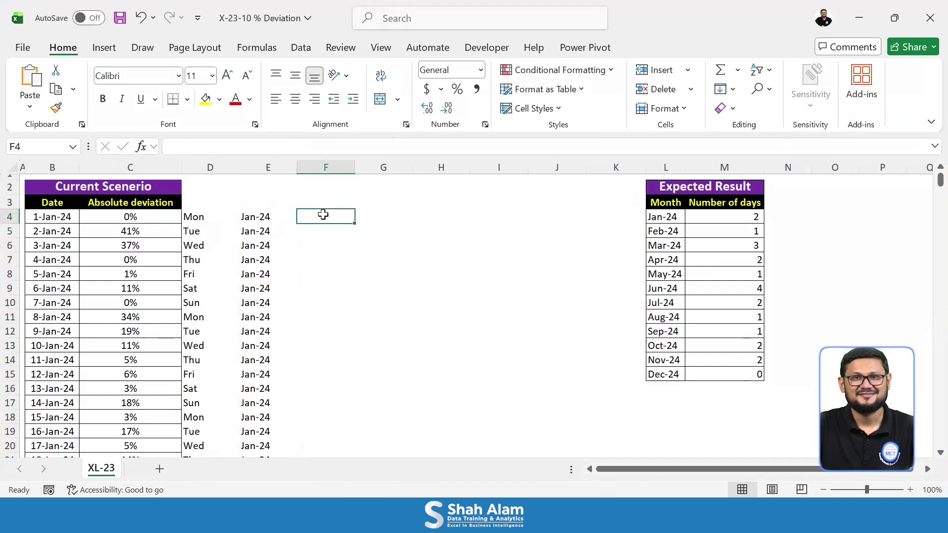
text(=)
click(205, 218)
key(ctrl+shift+Down)
text(="sat)
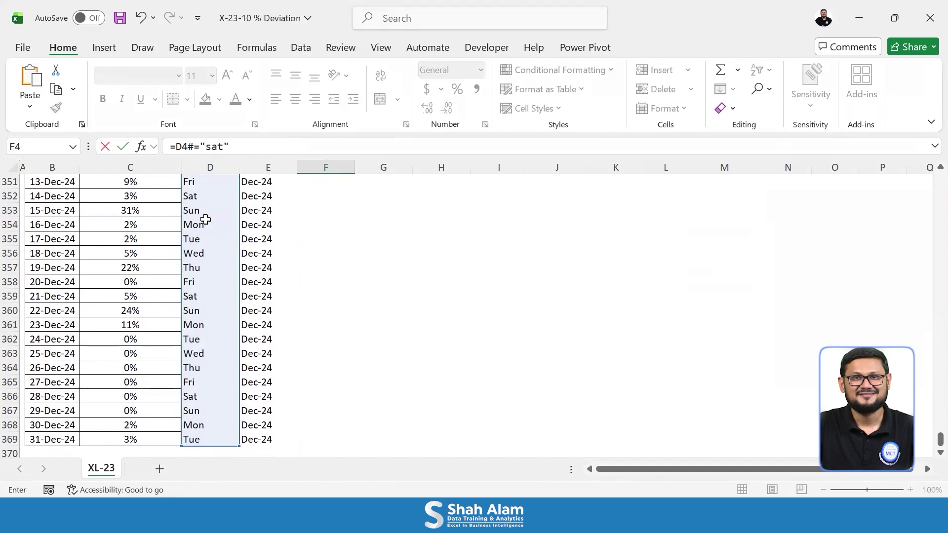
text(")
key(Return)
key(Up)
key(Up)
key(Up)
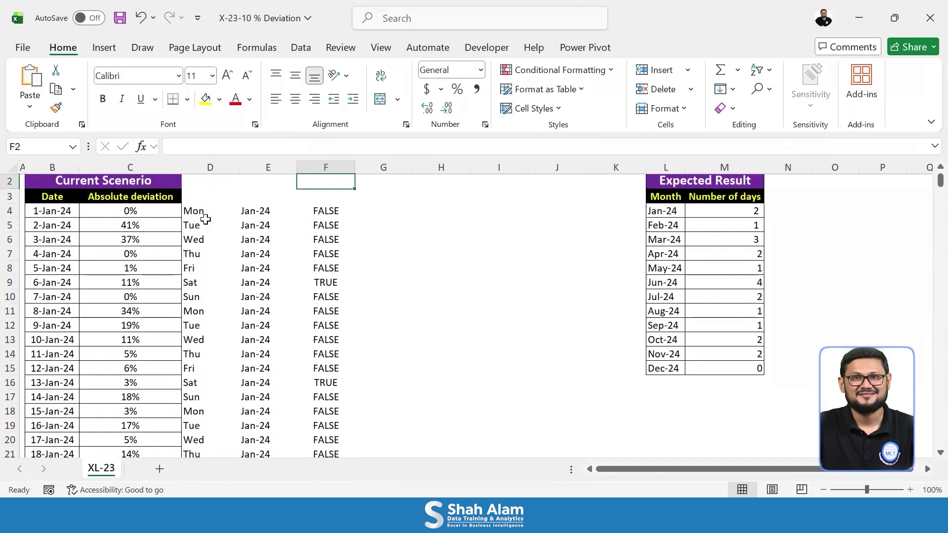
drag(339, 384, 339, 366)
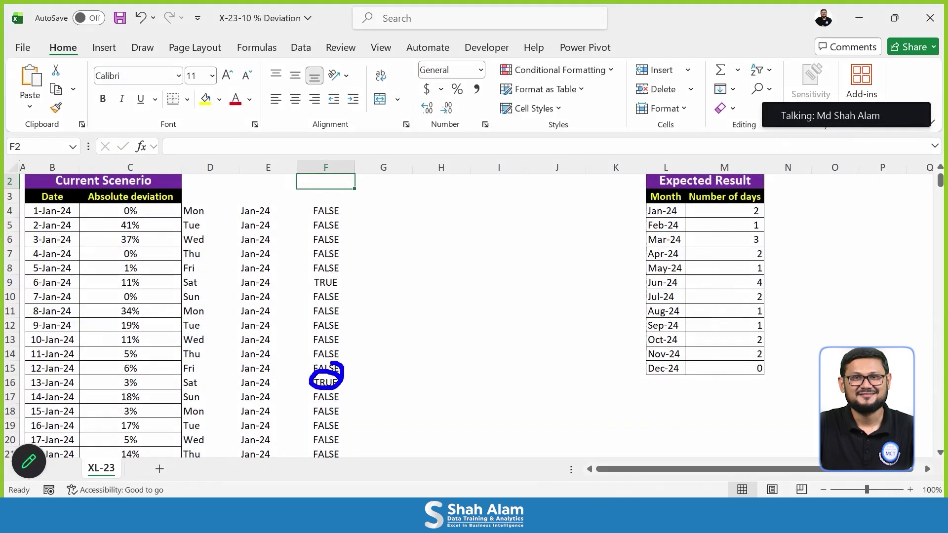
drag(172, 385, 233, 388)
key(Escape)
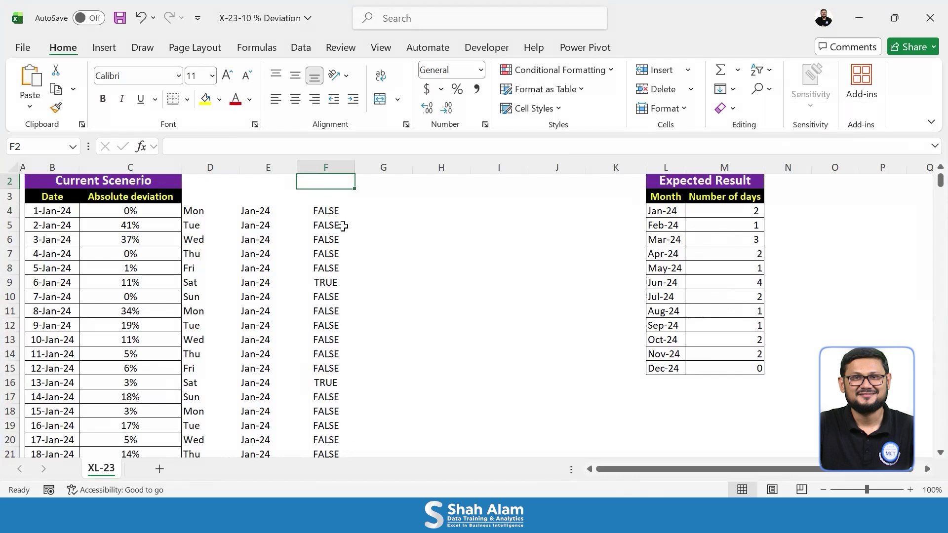
Step: Extend the Saturday test in F4 with the deviation condition, making the formula =(D4#="sat")*(C4:C369>0.1)
double_click(328, 210)
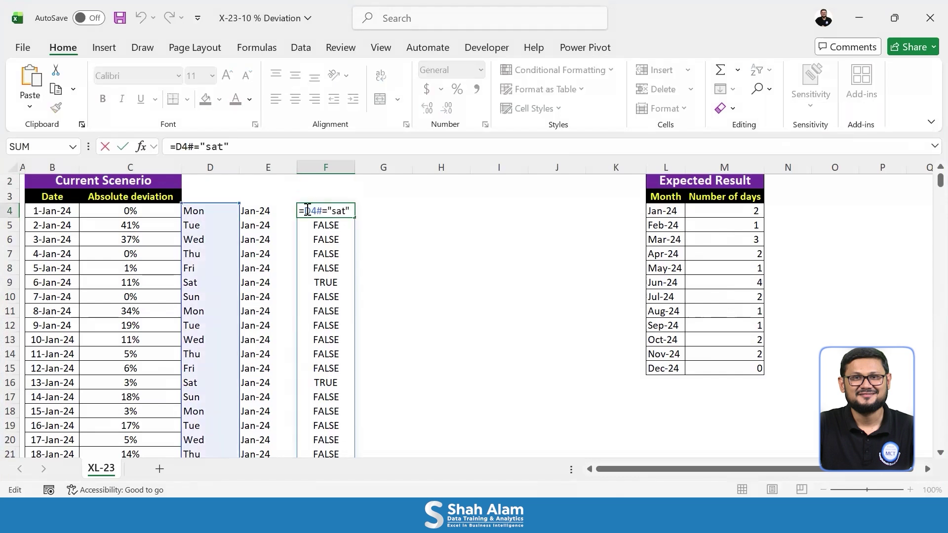
click(307, 210)
text(()
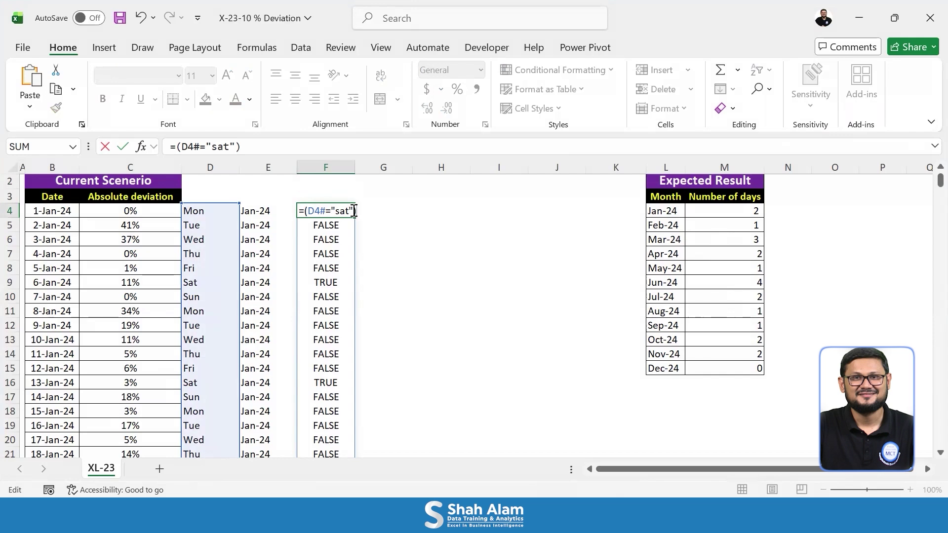
key(ctrl+2)
mouse_move(367, 200)
mouse_down()
mouse_move(358, 231)
mouse_move(363, 201)
mouse_up()
key(Escape)
text(()
click(142, 209)
key(ctrl+shift+Down)
text(>.1))
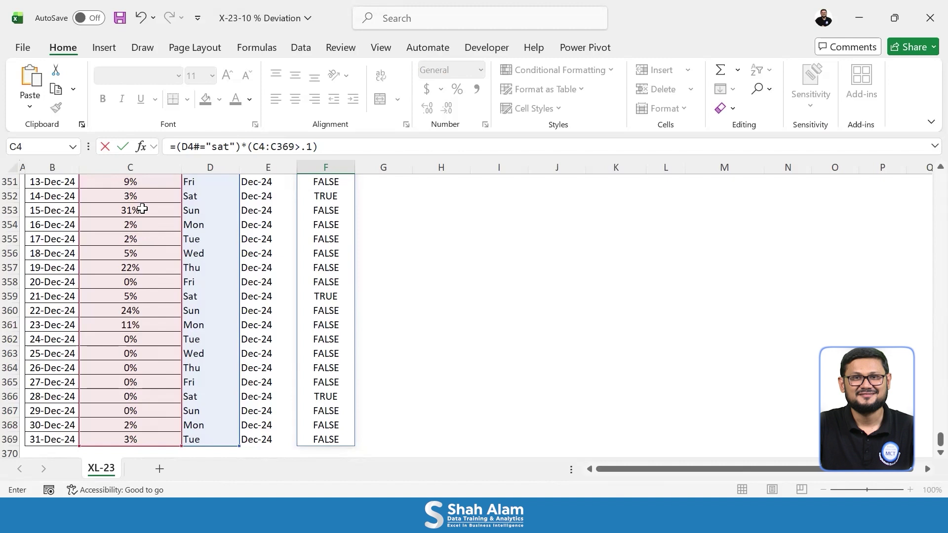
key(Return)
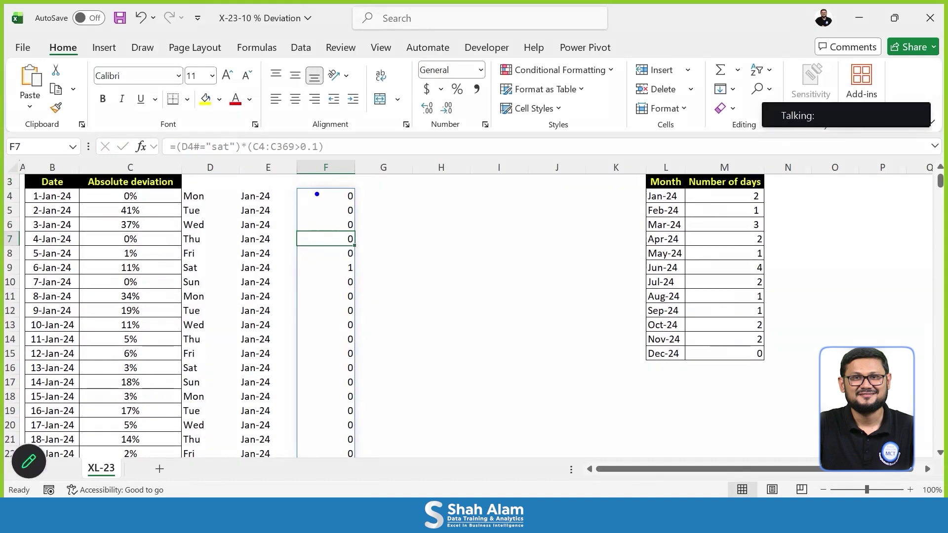
mouse_move(317, 193)
mouse_down()
mouse_move(329, 231)
mouse_move(319, 263)
mouse_move(326, 288)
mouse_move(358, 268)
mouse_move(351, 257)
mouse_move(333, 274)
mouse_move(363, 268)
mouse_up()
key(Escape)
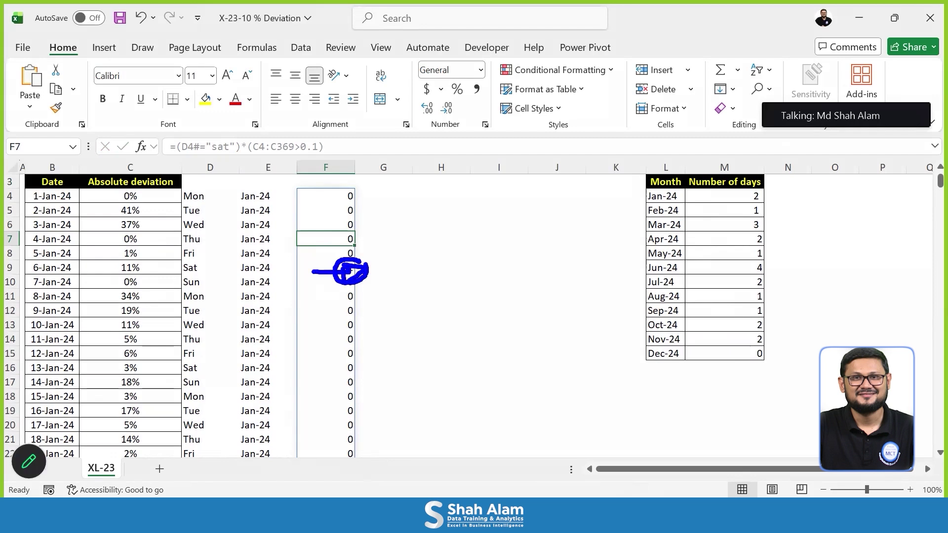
mouse_move(238, 191)
mouse_down()
mouse_move(226, 295)
mouse_move(257, 369)
mouse_up()
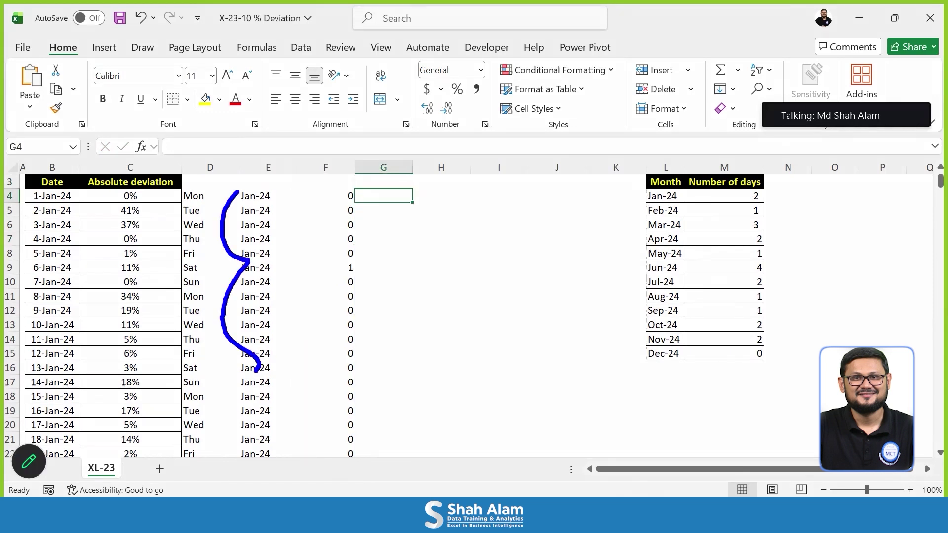
Step: Enter the formula =UNIQUE(E4#) in G4 to list each distinct month of the spilled month column
key(Escape)
text(=uniq)
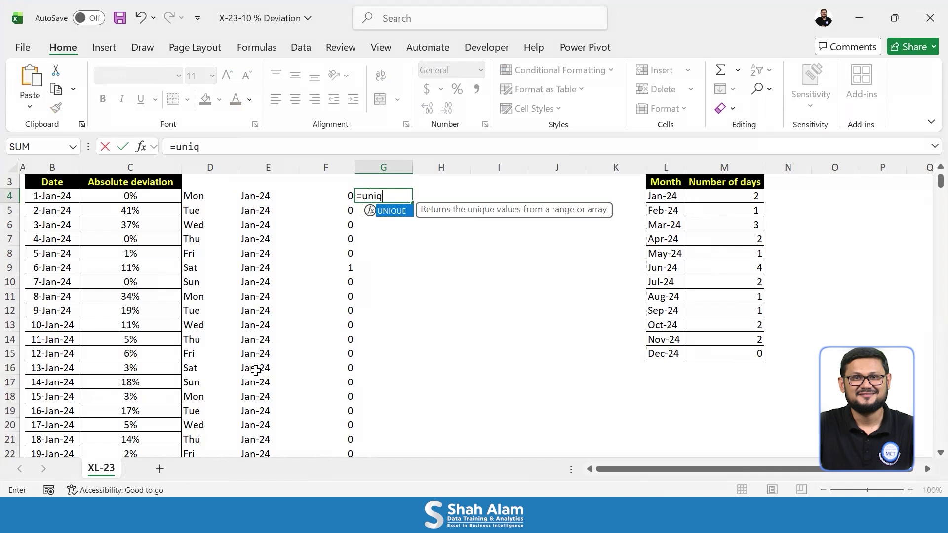
key(Tab)
click(255, 195)
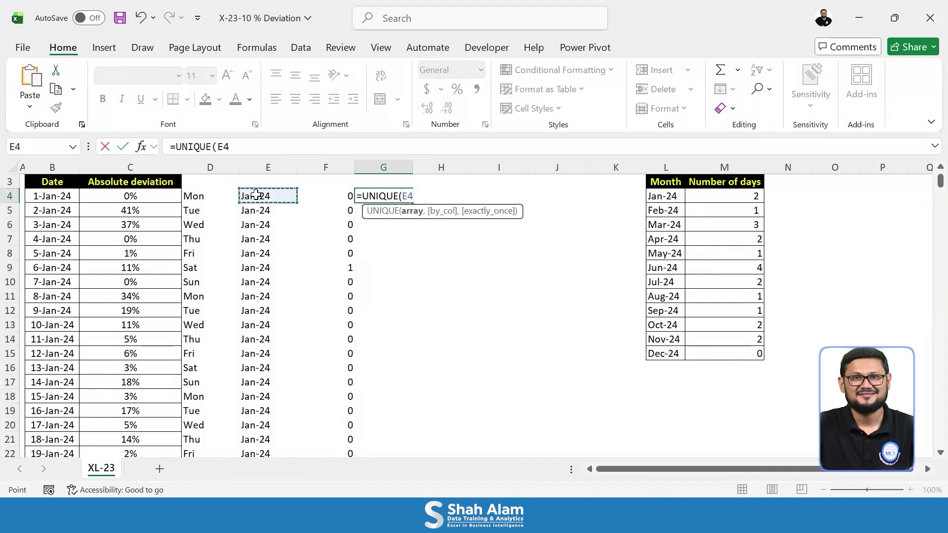
key(ctrl+shift+Down)
text())
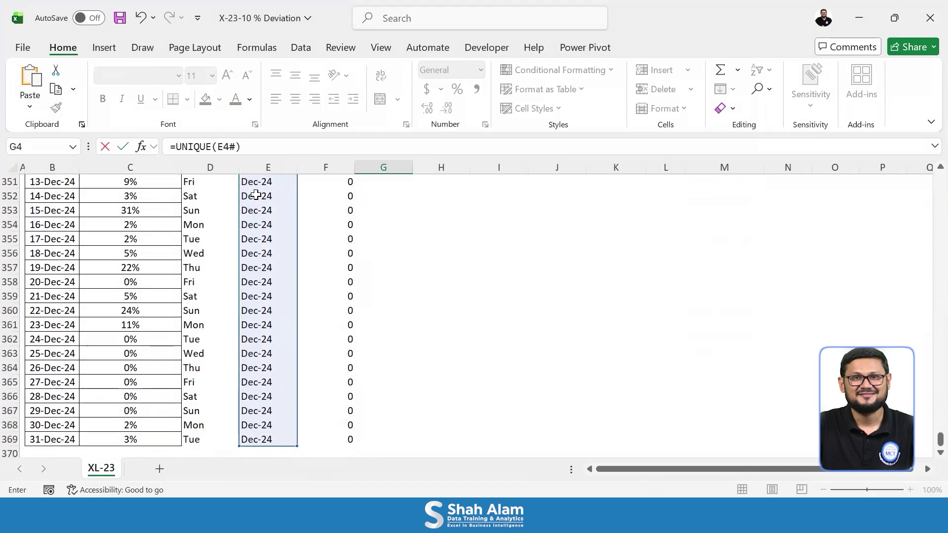
key(Return)
key(Up)
key(Up)
key(Up)
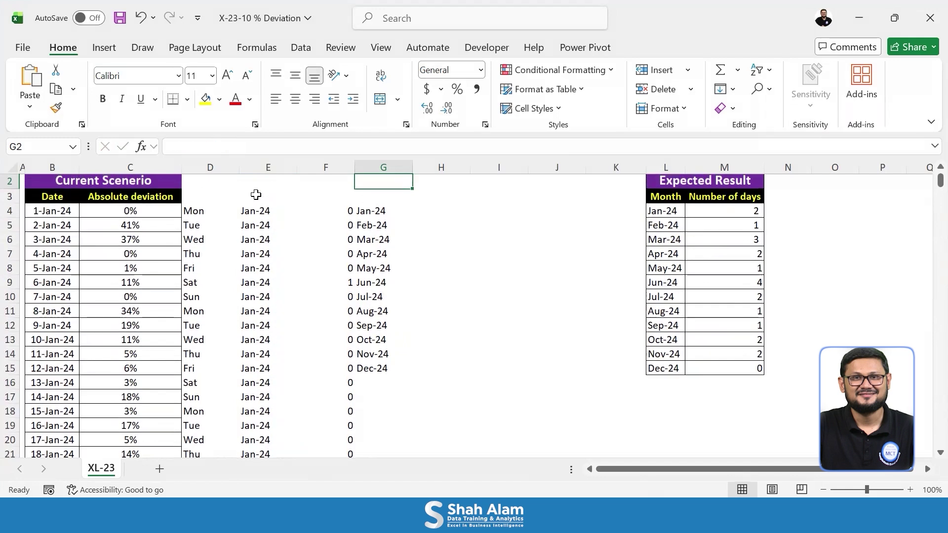
drag(350, 198, 375, 348)
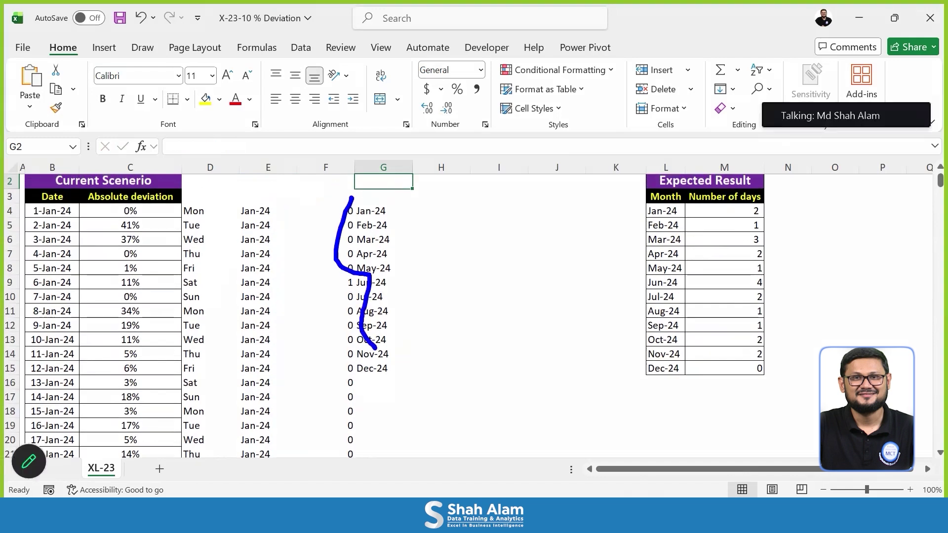
key(Escape)
mouse_move(382, 207)
mouse_down()
mouse_move(349, 213)
mouse_move(386, 225)
mouse_up()
drag(249, 219, 250, 363)
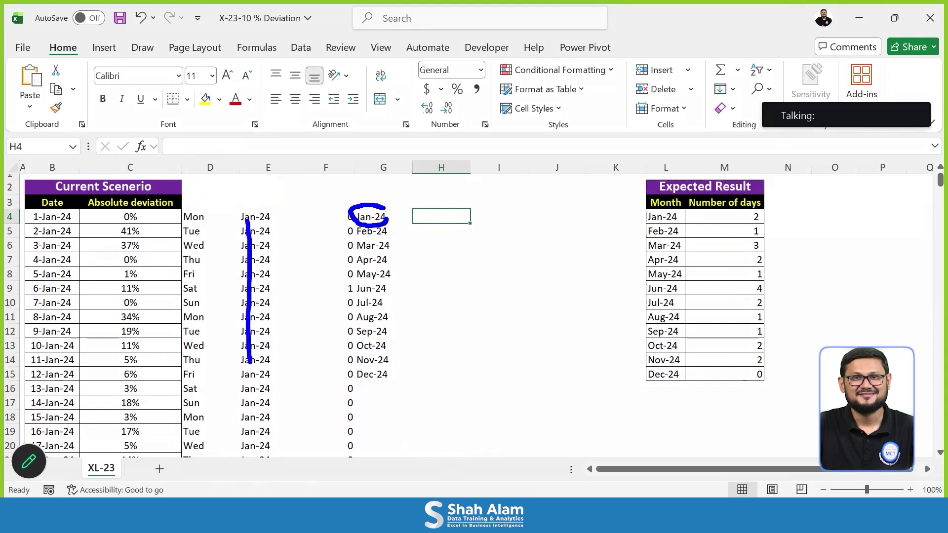
key(Escape)
Step: Enter the formula =E4#=G4 in H4 to test which spilled months match the first unique month
text(=)
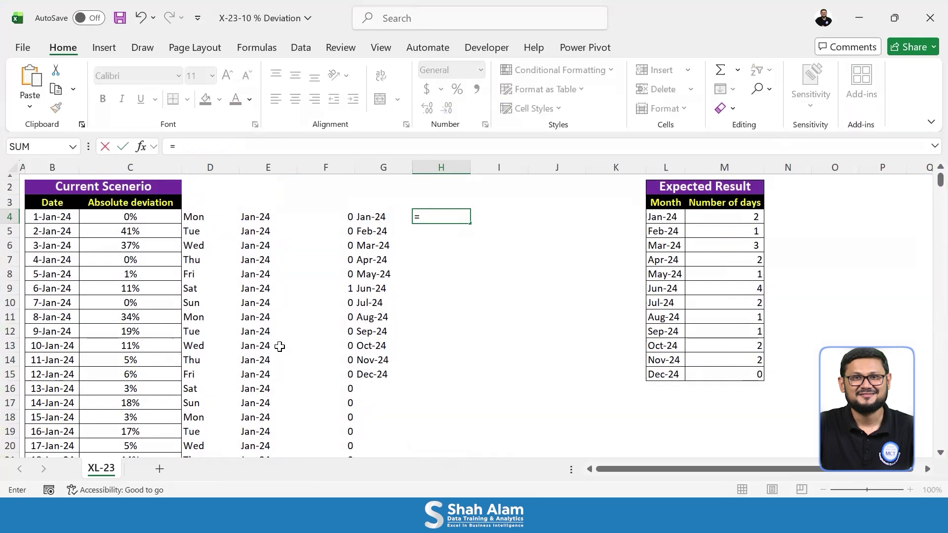
click(258, 217)
key(ctrl+shift+Down)
text(=)
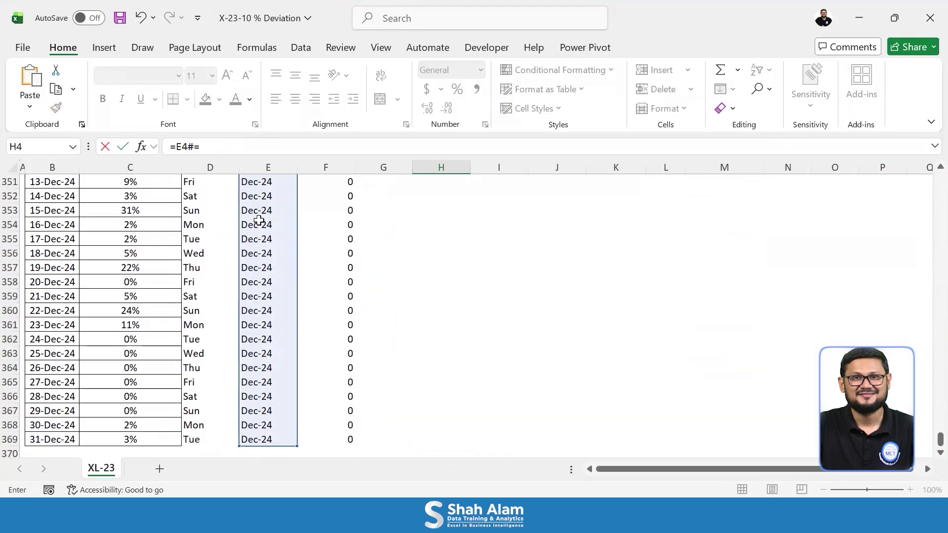
drag(940, 439, 940, 180)
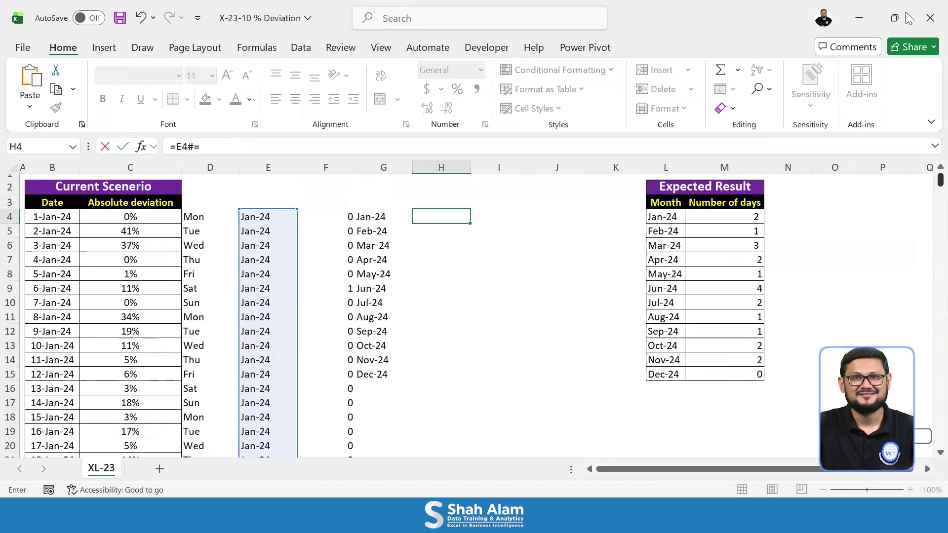
click(364, 216)
key(Return)
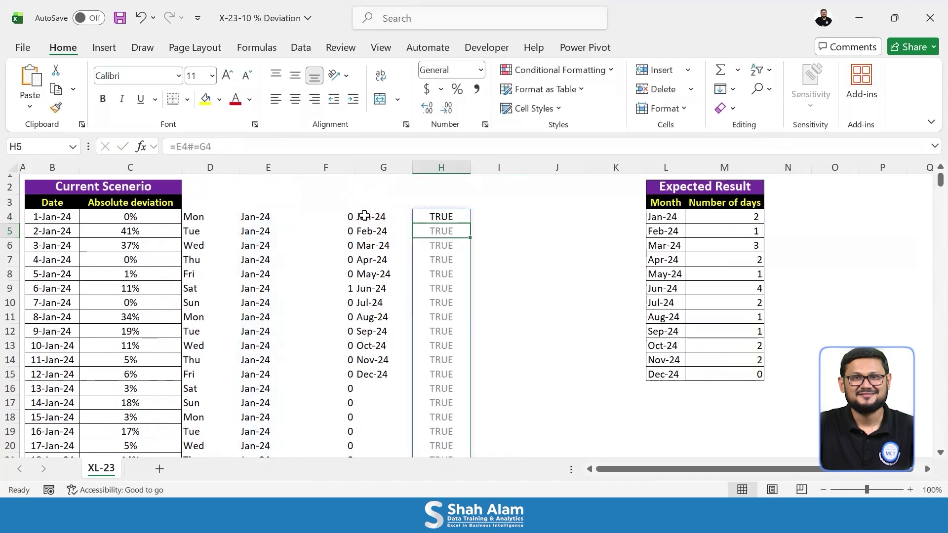
drag(447, 212, 451, 349)
click(445, 341)
key(ctrl+Down)
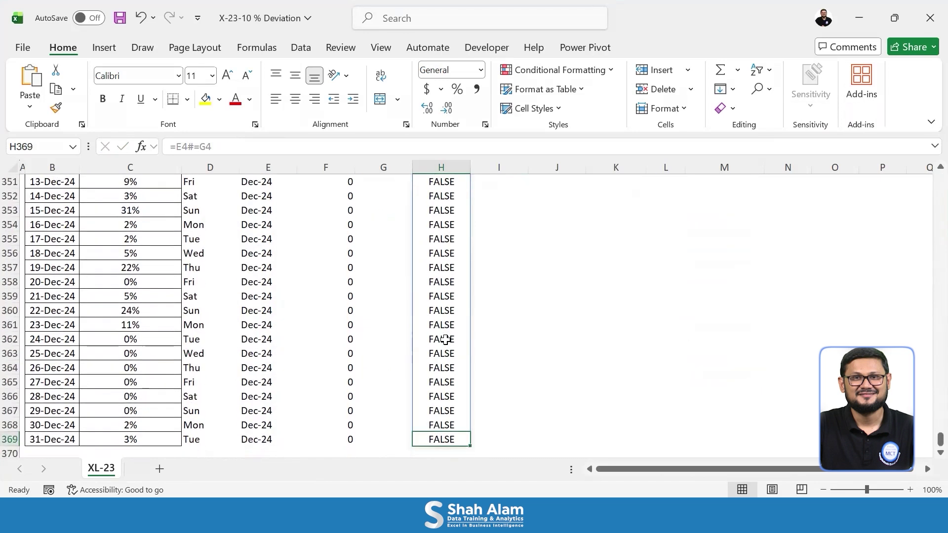
key(ctrl+Up)
mouse_move(380, 209)
mouse_down()
mouse_move(350, 206)
mouse_move(357, 227)
mouse_move(385, 206)
mouse_up()
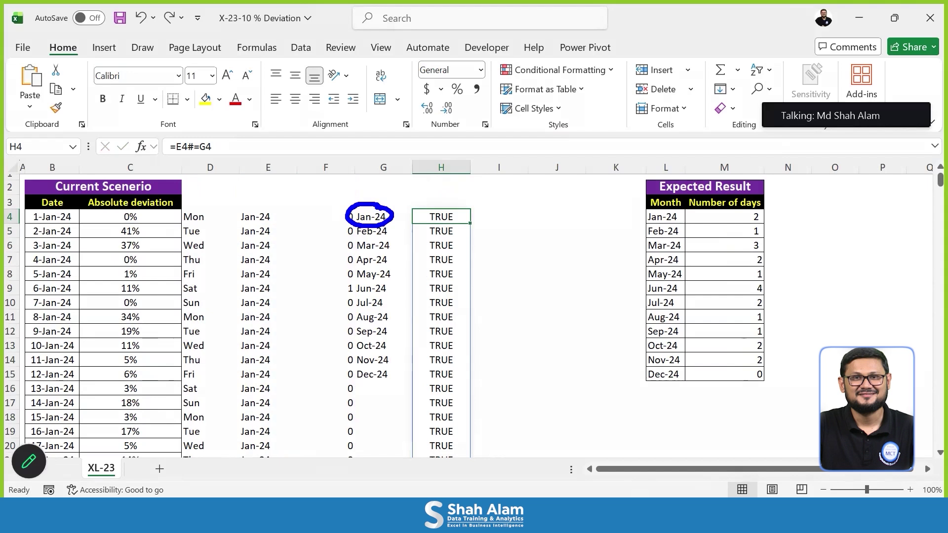
key(Escape)
Step: Extend the month test in H4 with the Saturday deviation flag, making the formula =(E4#=G4)*(F4#=1)
double_click(428, 216)
text(()
click(461, 216)
text()*()
click(339, 216)
key(ctrl+shift+Down)
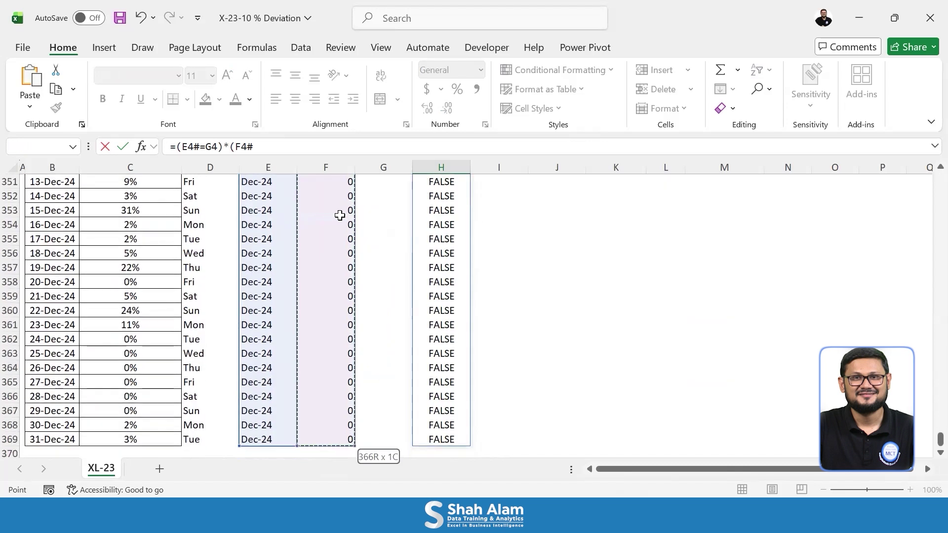
text(=1))
key(Return)
key(Down)
key(Down)
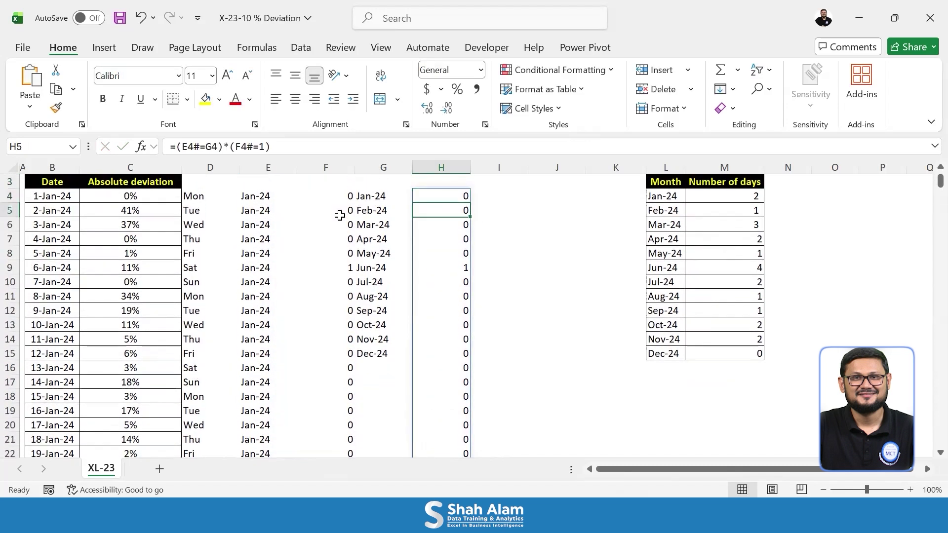
mouse_move(471, 257)
mouse_down()
mouse_move(464, 256)
mouse_move(462, 280)
mouse_move(469, 248)
mouse_up()
drag(349, 267, 413, 266)
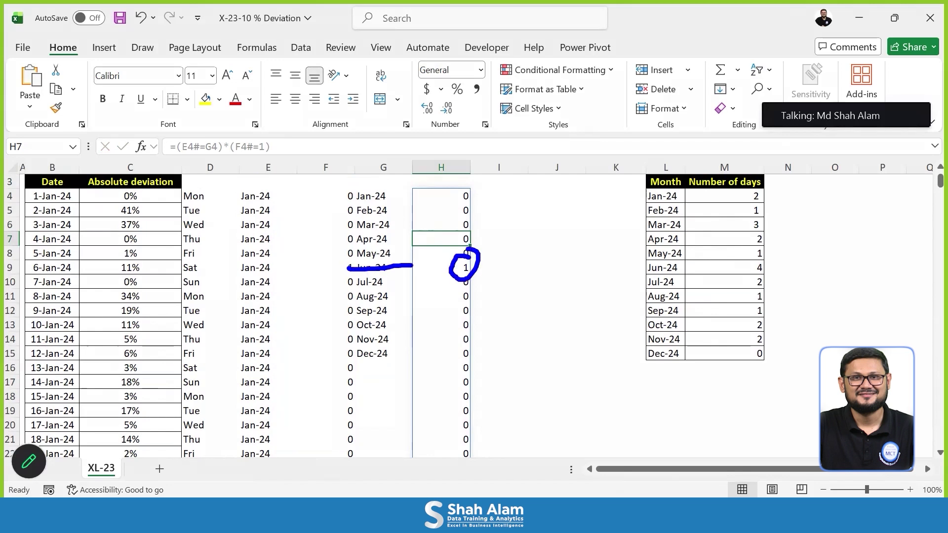
mouse_move(211, 269)
mouse_down()
mouse_move(197, 261)
mouse_move(206, 276)
mouse_up()
mouse_move(141, 258)
mouse_down()
mouse_move(125, 256)
mouse_move(110, 279)
mouse_move(146, 261)
mouse_up()
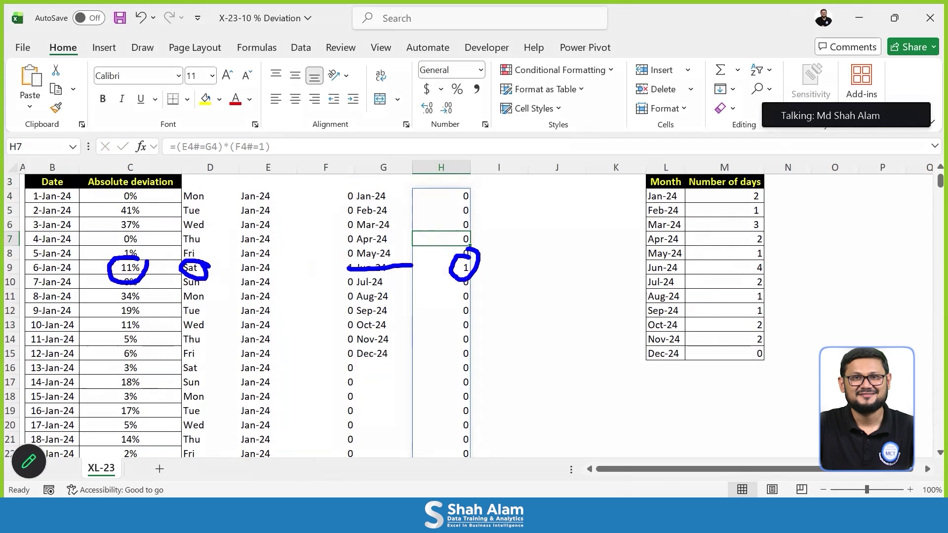
key(Escape)
Step: Wrap the H4 formula in SUM, making it =SUM((E4#=G4)*(F4#=1)), to count the matching days
double_click(448, 194)
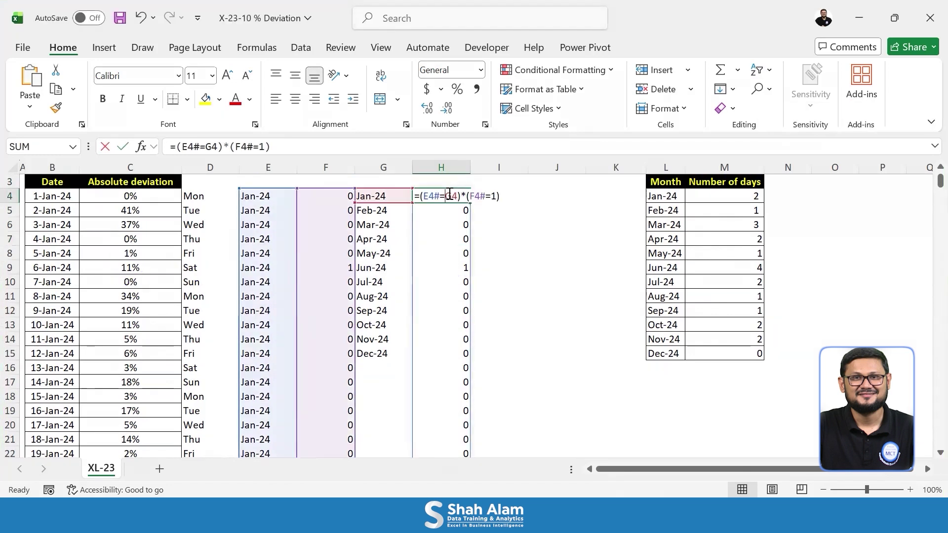
click(419, 195)
text(sum()
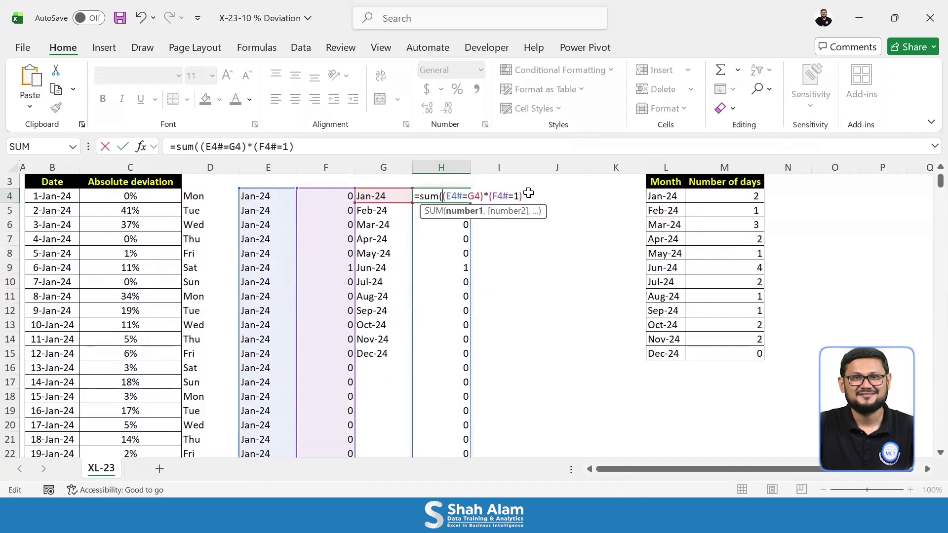
click(527, 196)
text())
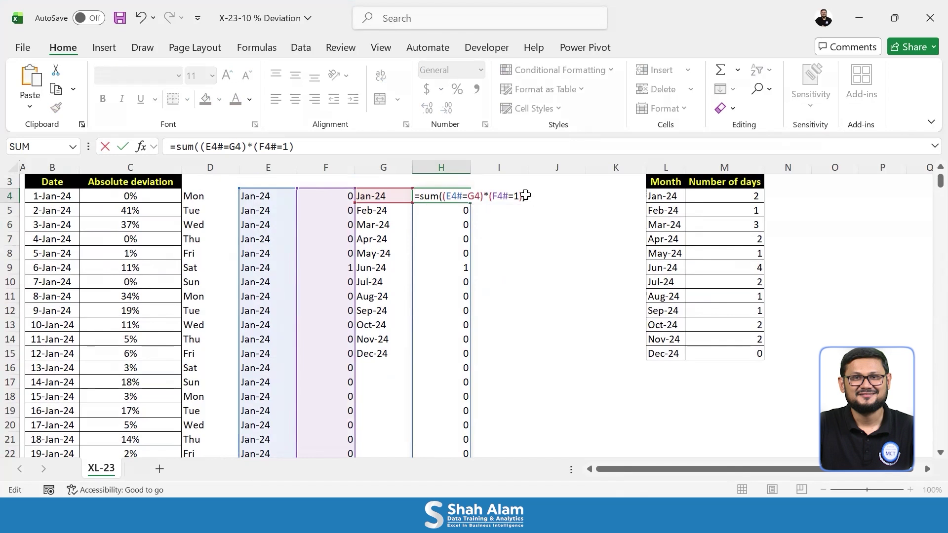
key(Return)
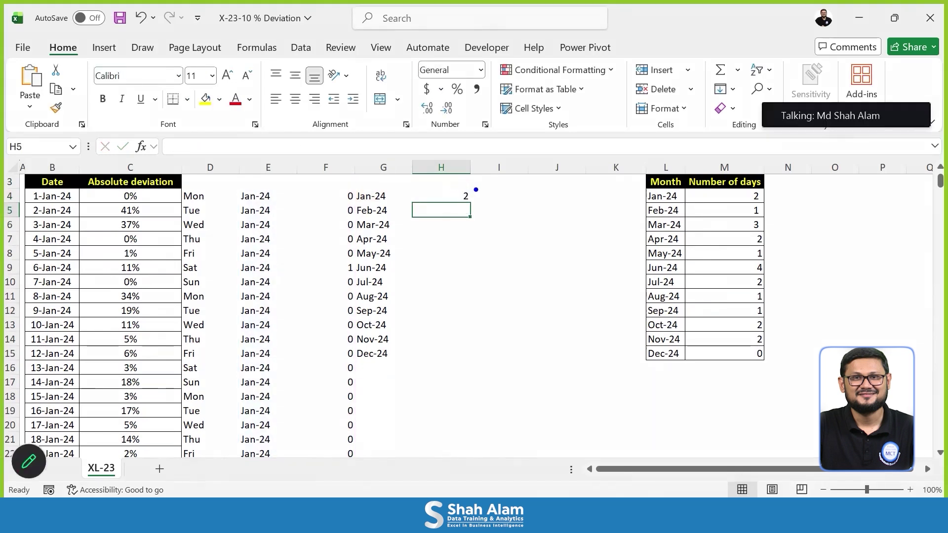
mouse_move(475, 190)
mouse_down()
mouse_move(455, 188)
mouse_move(475, 190)
mouse_up()
mouse_move(389, 195)
mouse_down()
mouse_move(434, 195)
mouse_move(435, 184)
mouse_move(421, 220)
mouse_move(435, 174)
mouse_up()
drag(390, 207, 393, 374)
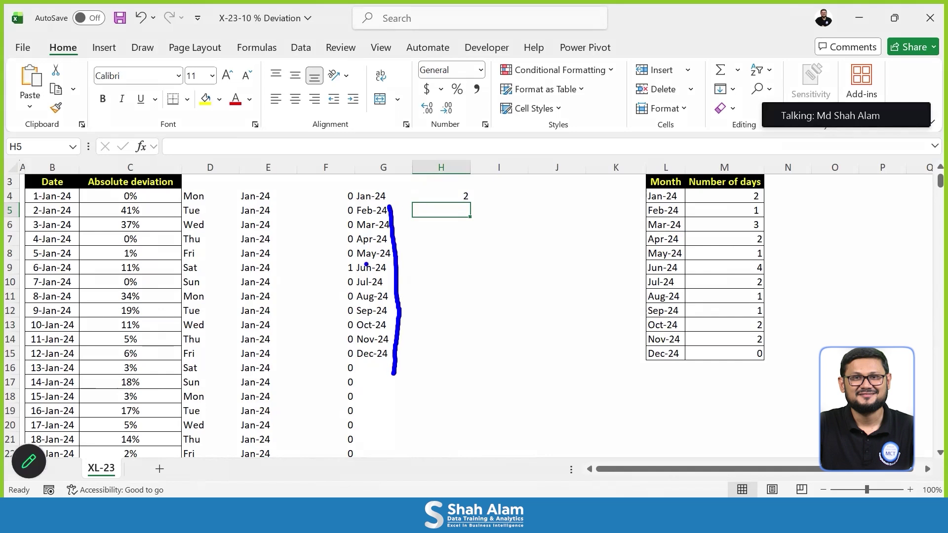
mouse_move(352, 181)
mouse_down()
mouse_move(187, 177)
mouse_move(498, 228)
mouse_move(344, 181)
mouse_up()
mouse_move(455, 82)
mouse_down()
mouse_move(456, 114)
mouse_move(514, 140)
mouse_move(552, 111)
mouse_move(610, 122)
mouse_move(603, 135)
mouse_up()
key(Escape)
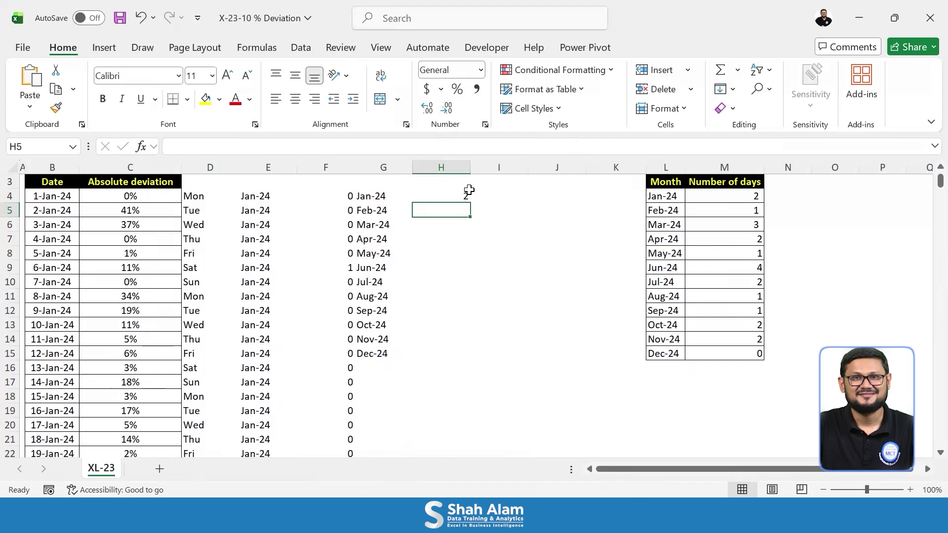
Step: Start a LET formula in I4, stored as text with a leading apostrophe: '=let(
click(499, 195)
text(=let)
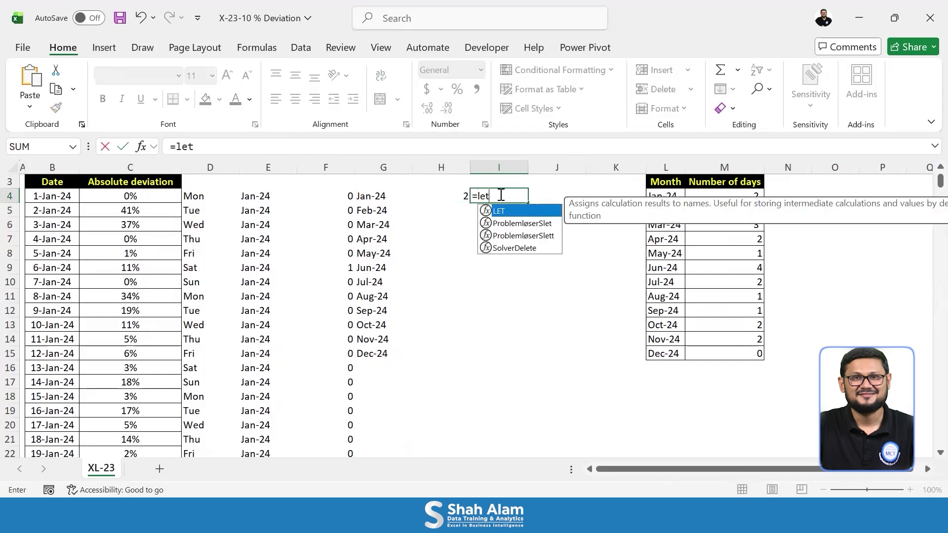
text(()
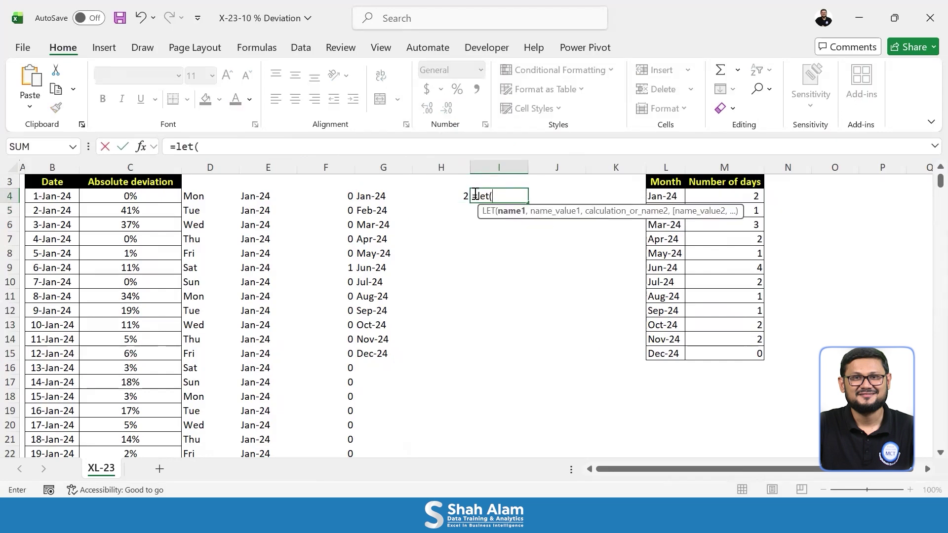
click(474, 195)
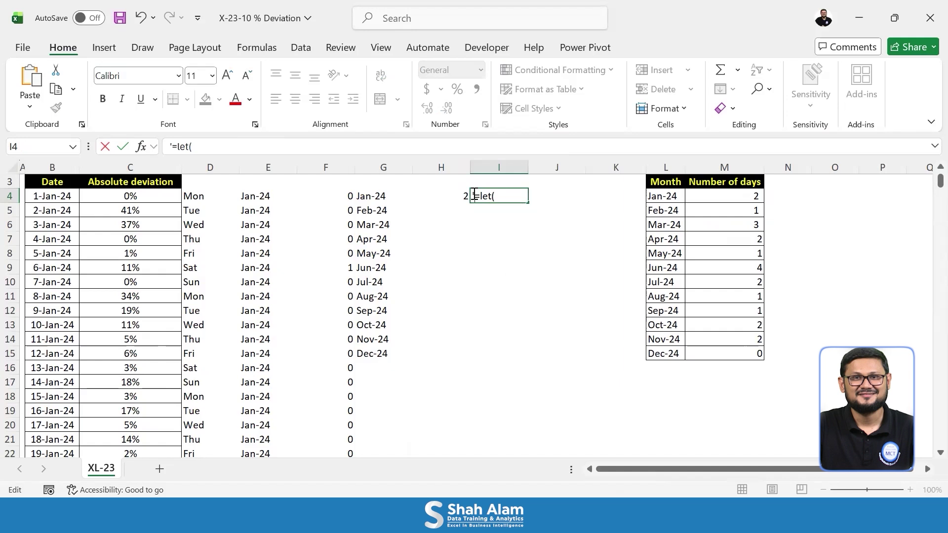
key(Return)
Step: Copy the weekday formula from D4 into the I4 text as variable a and add the name b, giving '=let(a,TEXT(B4:B369,"ddd"),b,
double_click(200, 194)
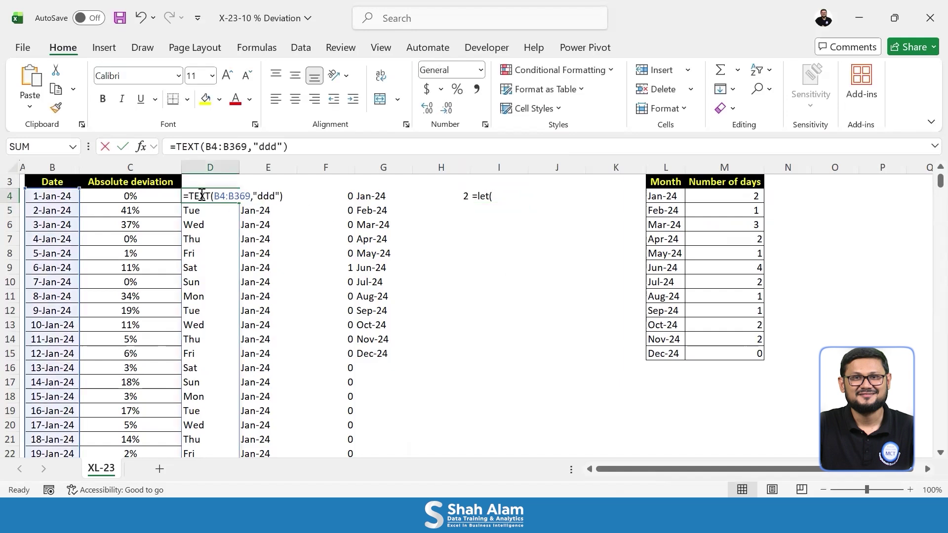
drag(187, 196, 296, 196)
key(ctrl+c)
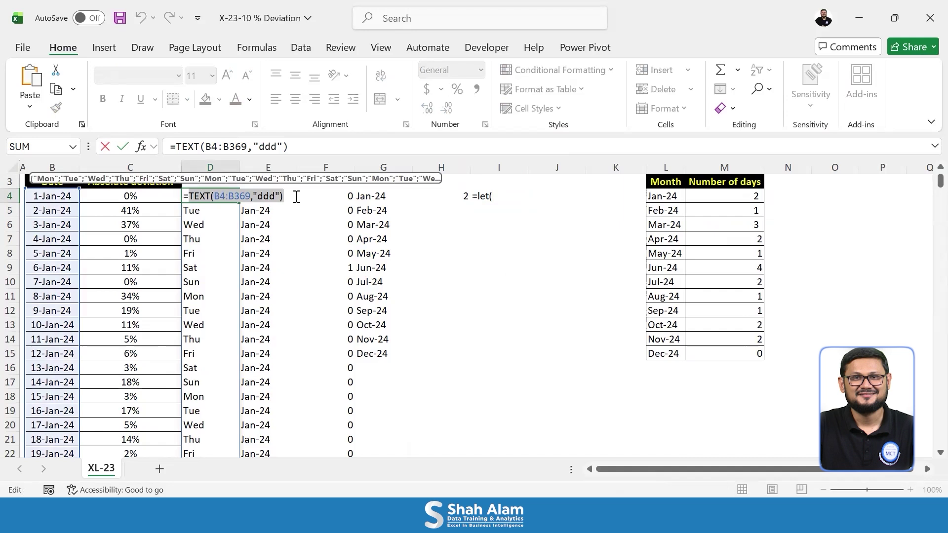
key(Escape)
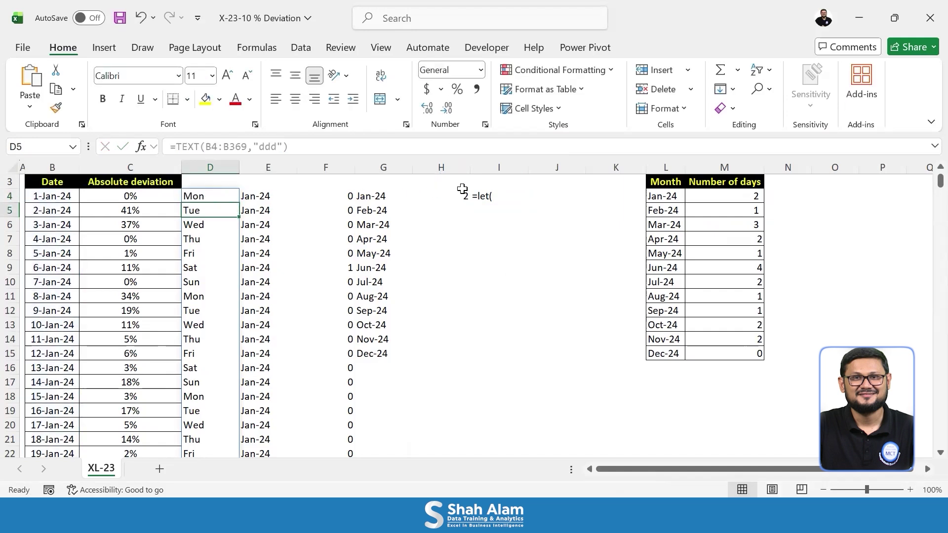
click(492, 196)
double_click(492, 195)
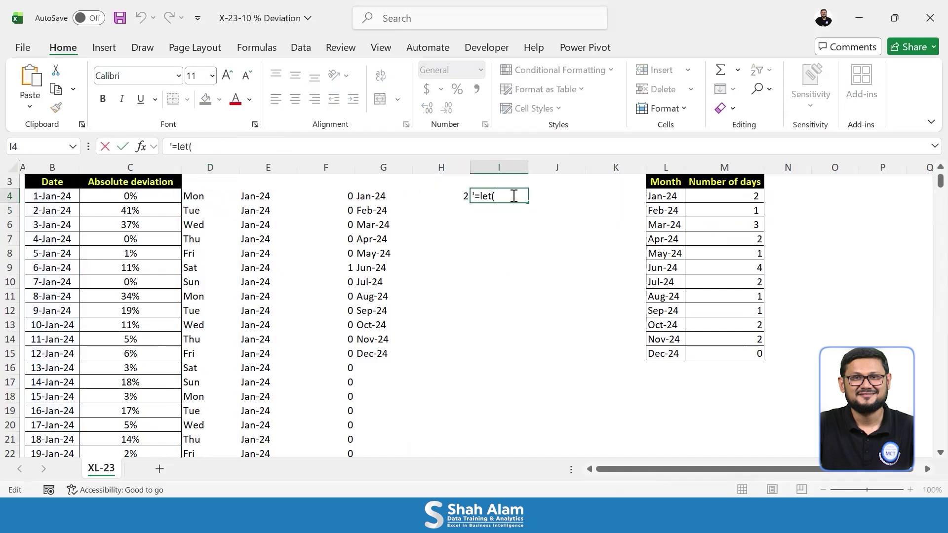
text(a,)
key(ctrl+v)
text(,)
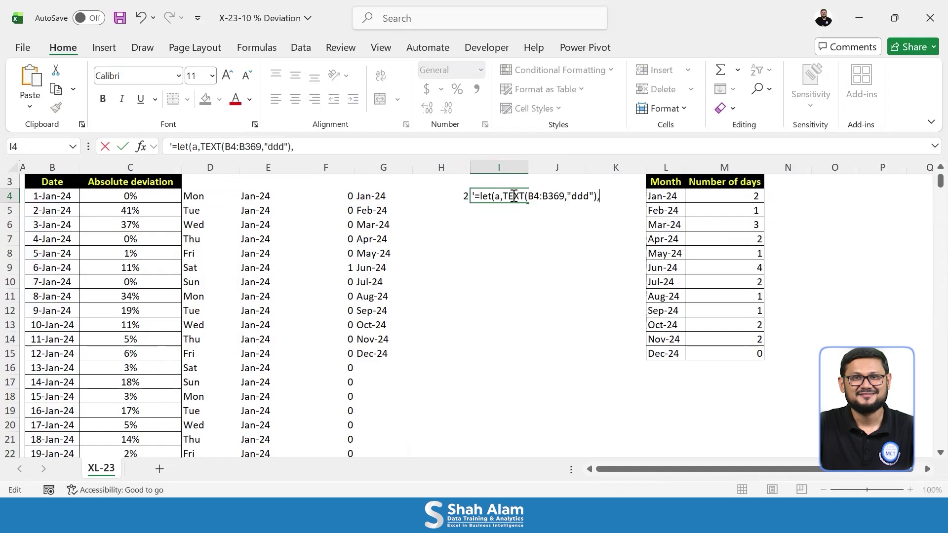
text(b,)
key(Return)
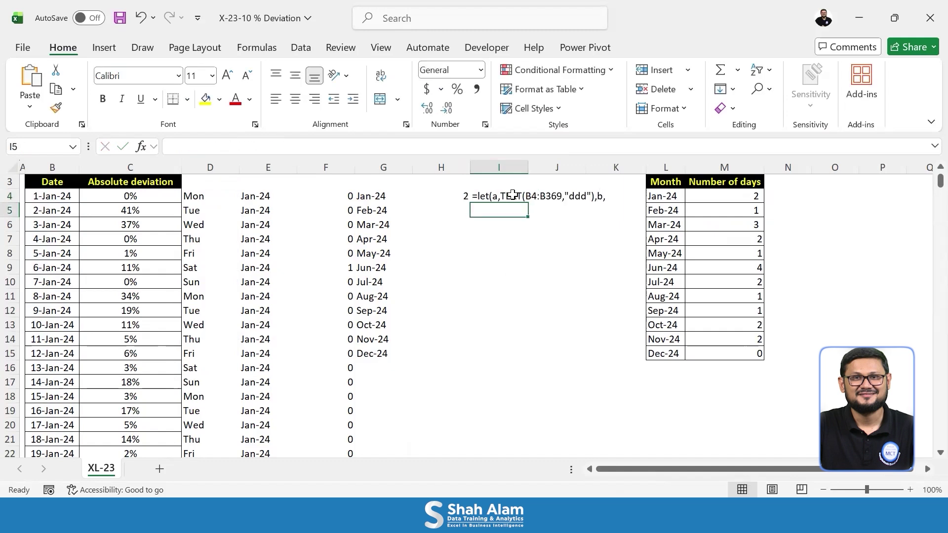
Step: Copy the month formula from E4 into the I4 text as the value of b: TEXT(B4:B369,"mmm-yy"),
click(257, 196)
double_click(256, 196)
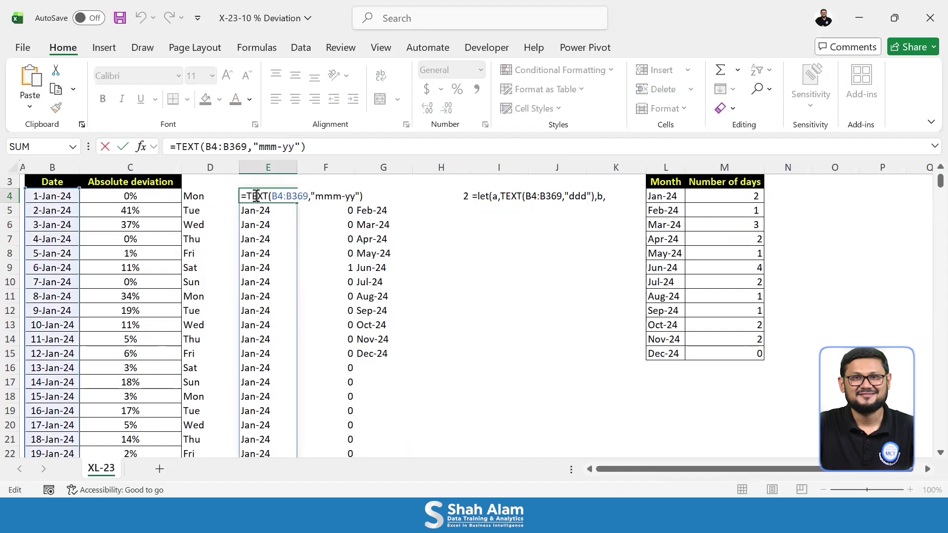
shift+click(368, 195)
key(ctrl+c)
key(Escape)
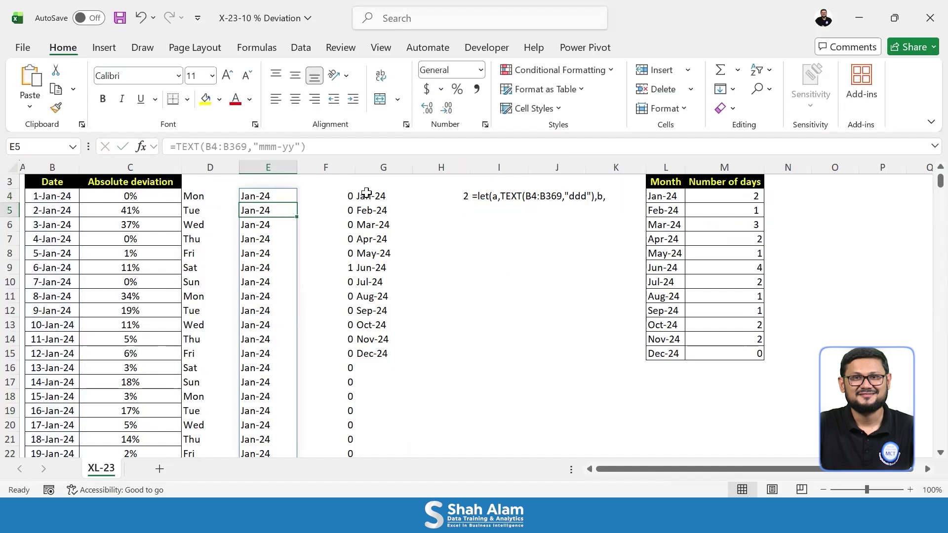
click(492, 195)
key(F2)
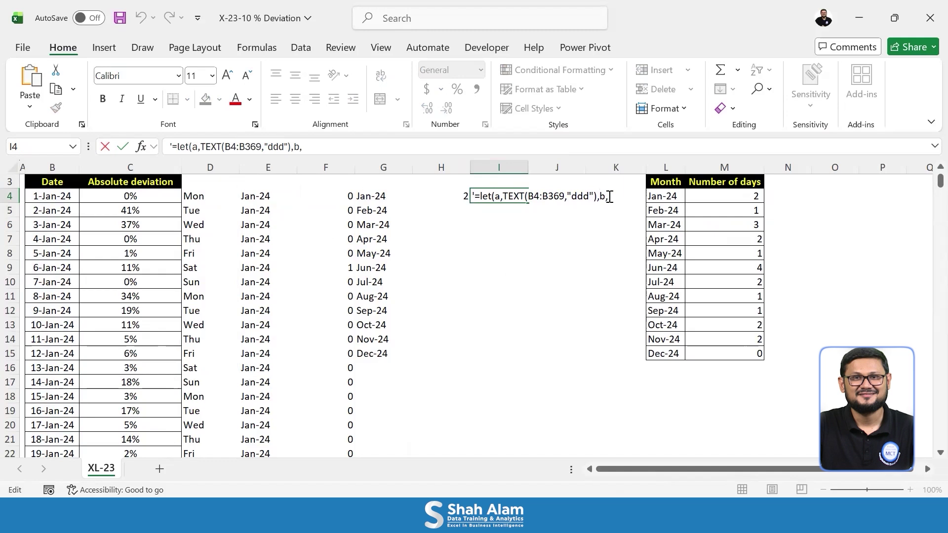
key(ctrl+v)
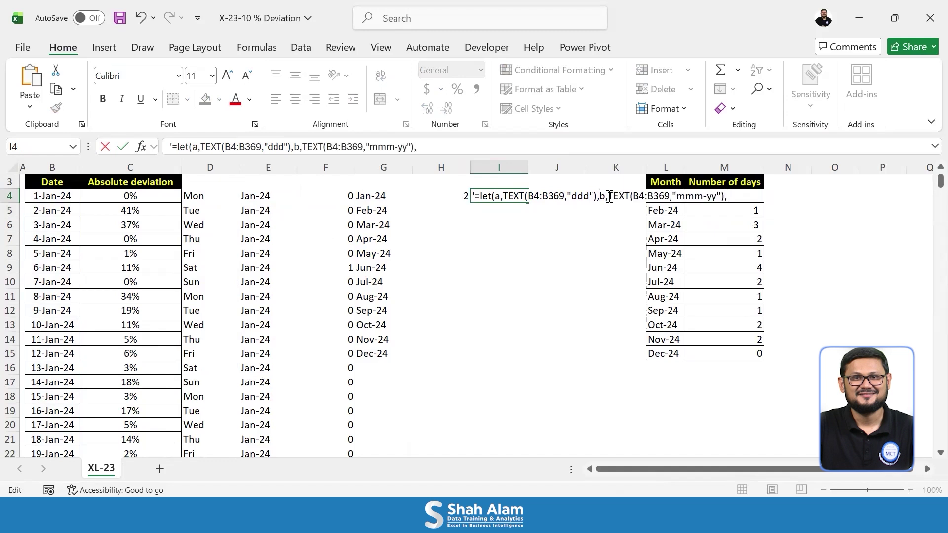
key(Return)
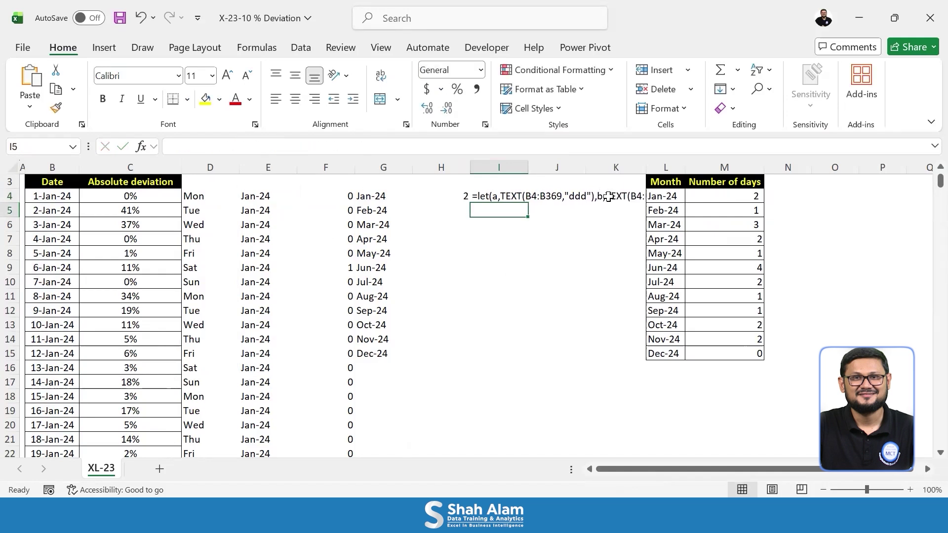
Step: Add variable c to the I4 text with the Saturday deviation formula from F4: (D4#="sat")*(C4:C369>0.1)
double_click(308, 195)
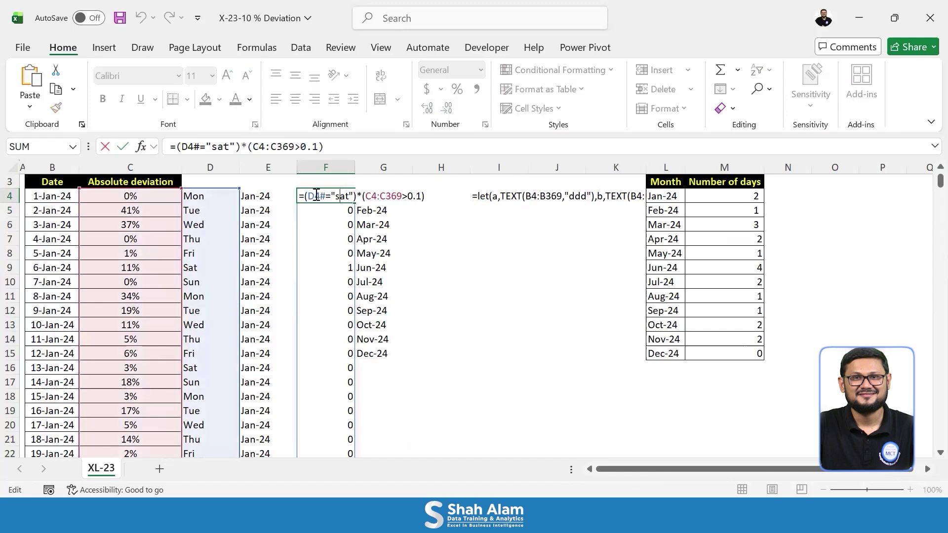
click(481, 194)
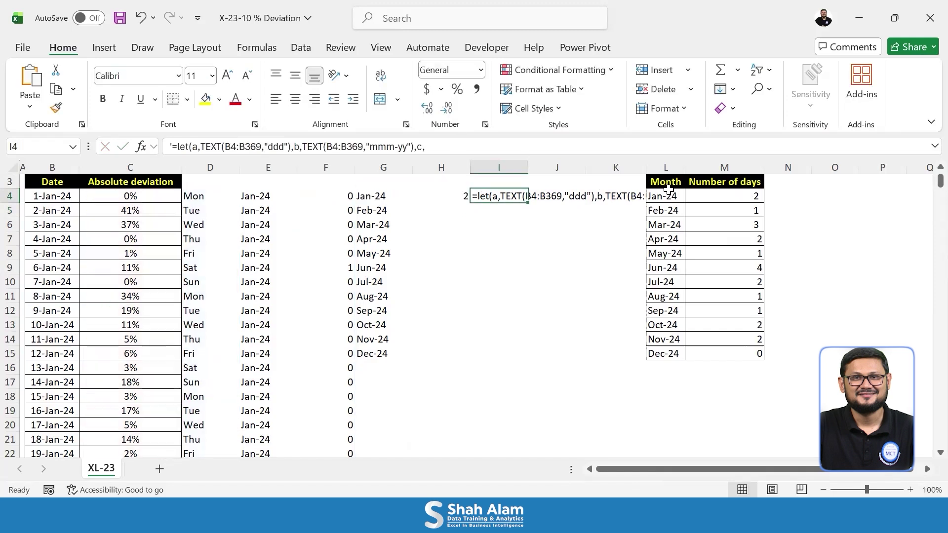
key(F2)
text((D4#="sat")*(C4:C369>0.1))
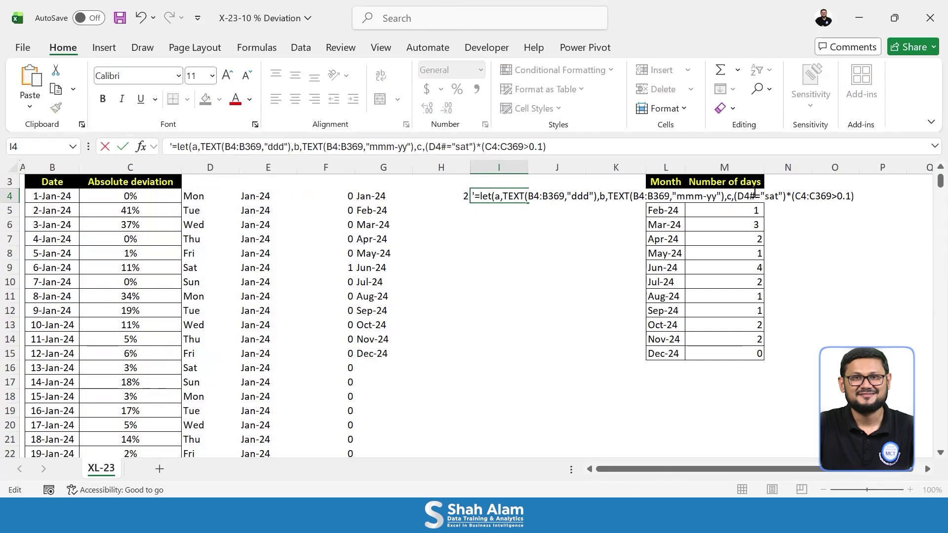
Step: Replace the D4# reference in variable c with the name a, giving (a="sat")*(C4:C369>0.1)
key(BackSpace)
key(BackSpace)
key(BackSpace)
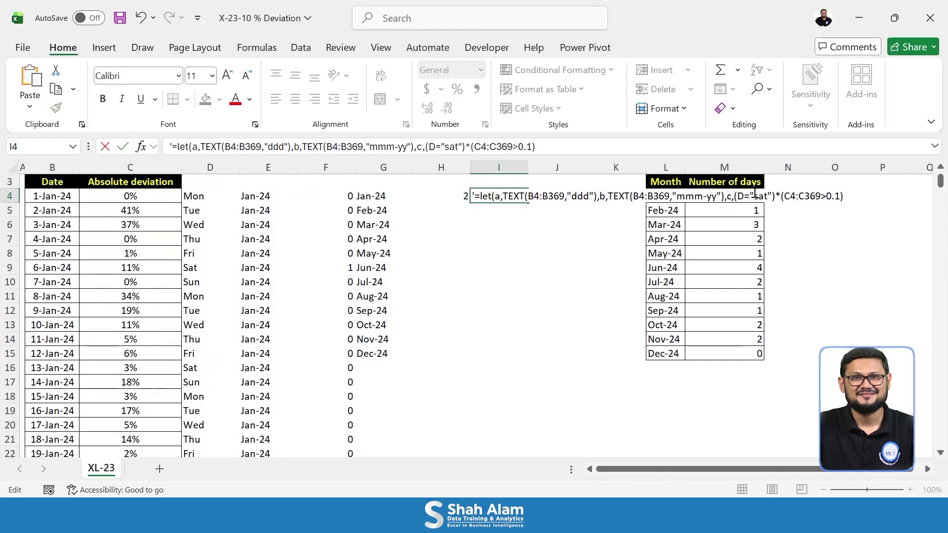
text(a)
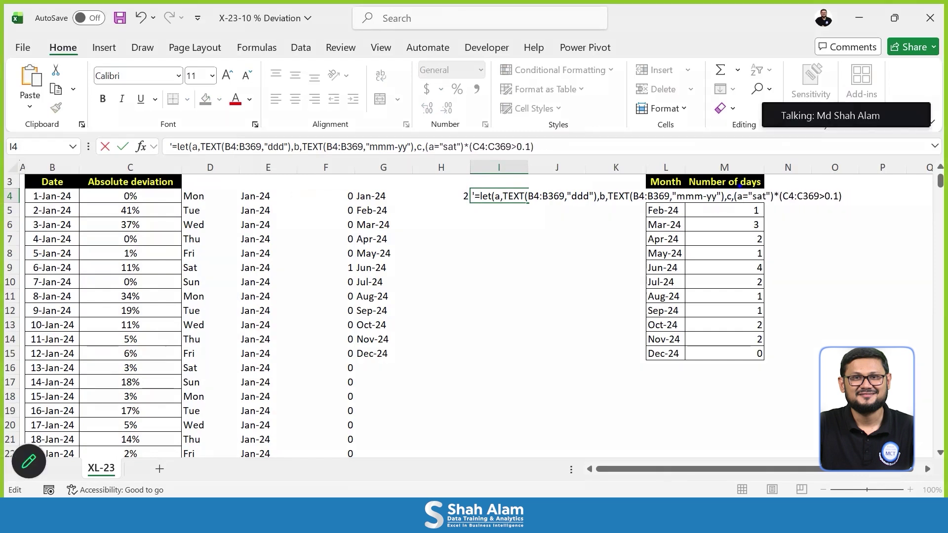
mouse_move(739, 184)
mouse_down()
mouse_move(741, 196)
mouse_move(202, 188)
mouse_move(215, 200)
mouse_up()
key(Escape)
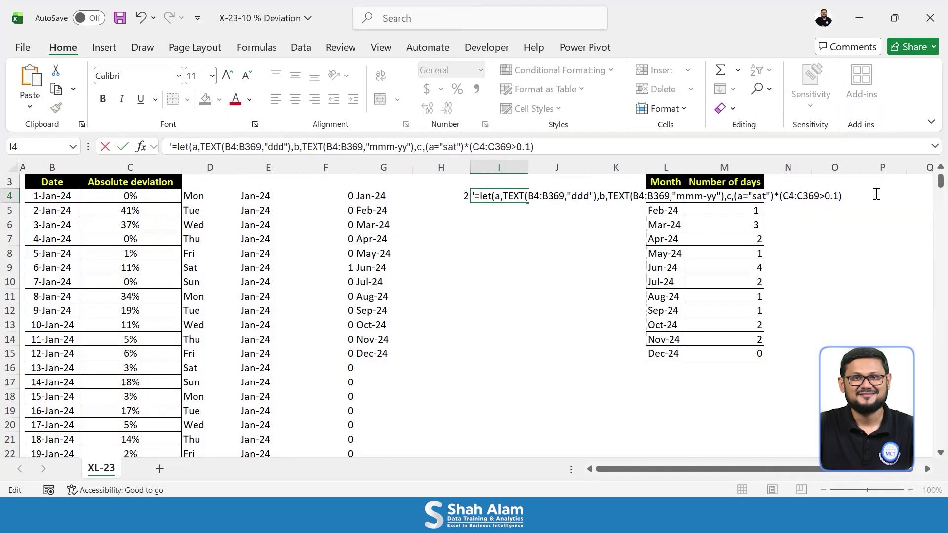
Step: Add variable d to the I4 text with the unique months formula copied from G4: UNIQUE(E4#)
text(,)
text(d)
click(499, 229)
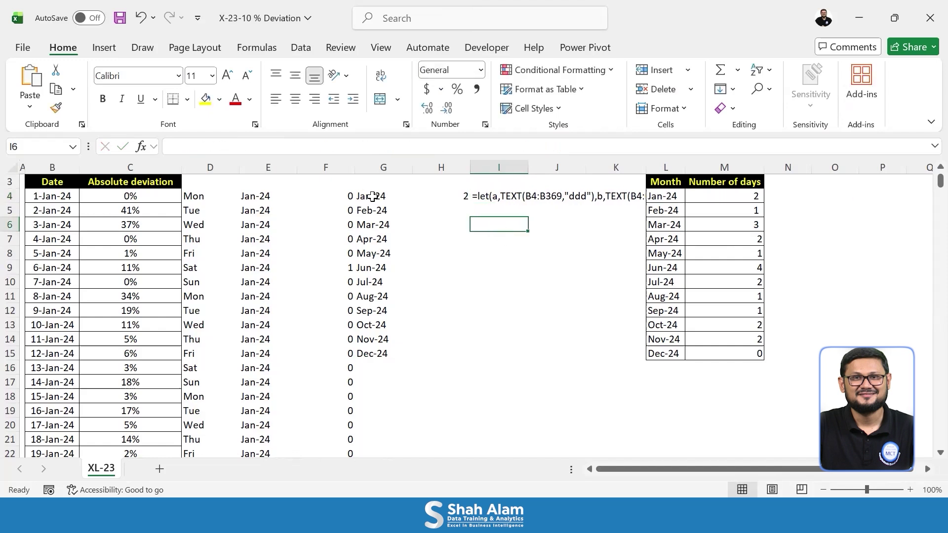
click(375, 197)
double_click(375, 197)
drag(363, 197, 424, 196)
key(ctrl+c)
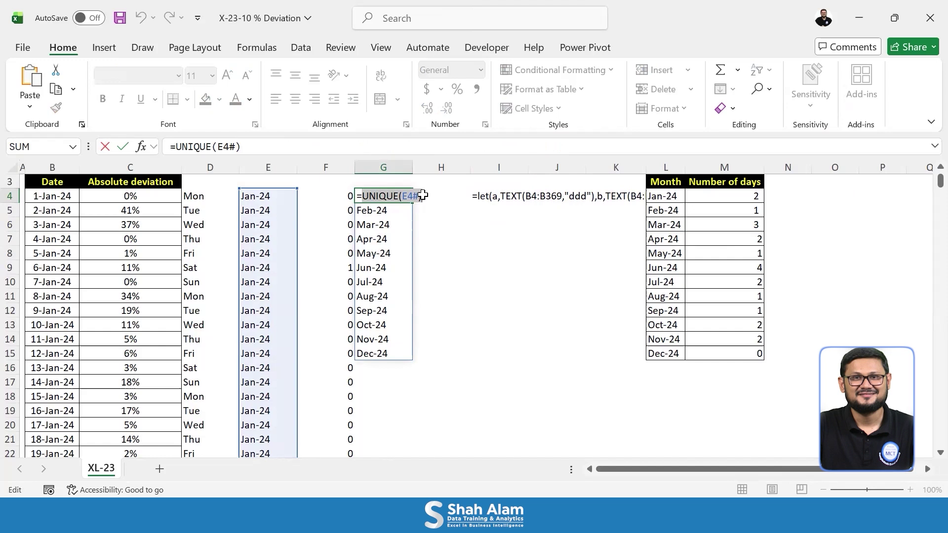
key(Escape)
double_click(481, 195)
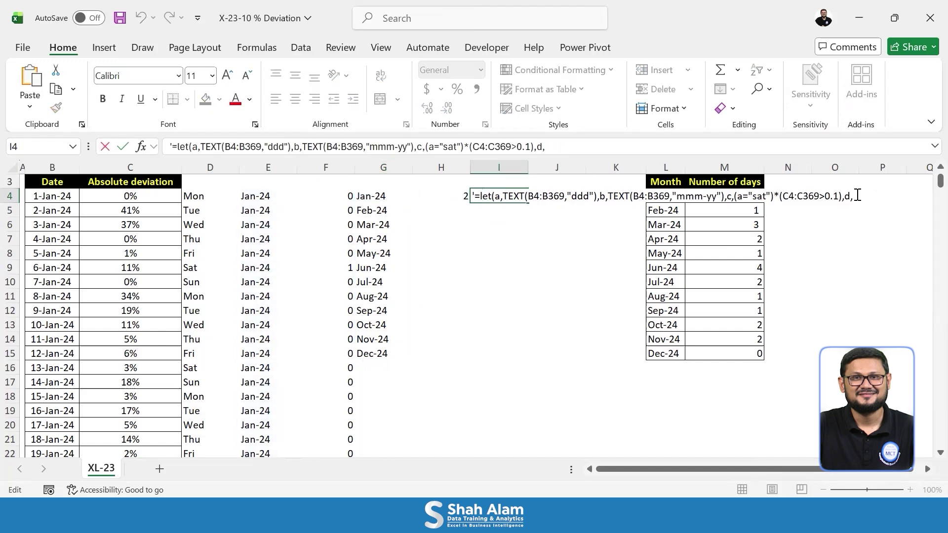
key(ctrl+v)
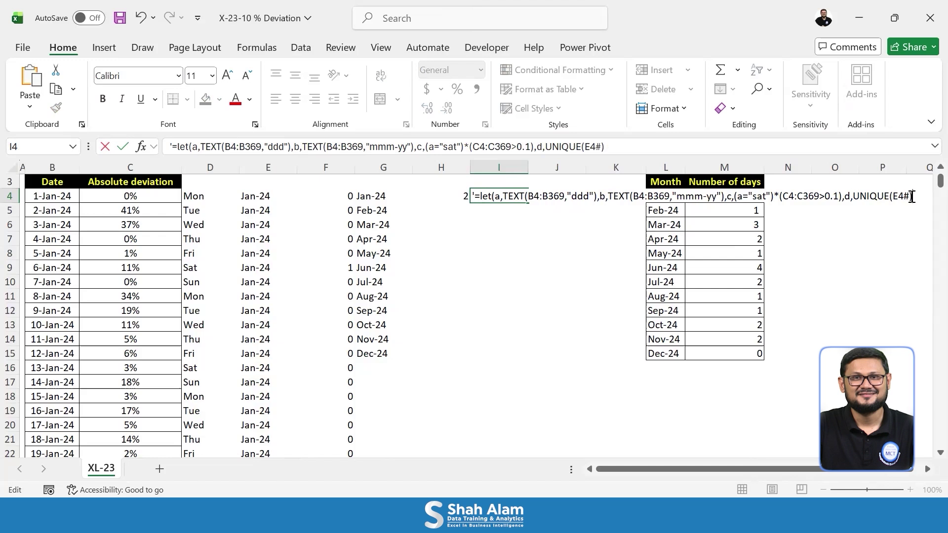
Step: Replace E4# with b inside the UNIQUE function of variable d, add a comma and start a new line in the formula
key(BackSpace)
key(BackSpace)
key(BackSpace)
text(b)
key(alt+Return)
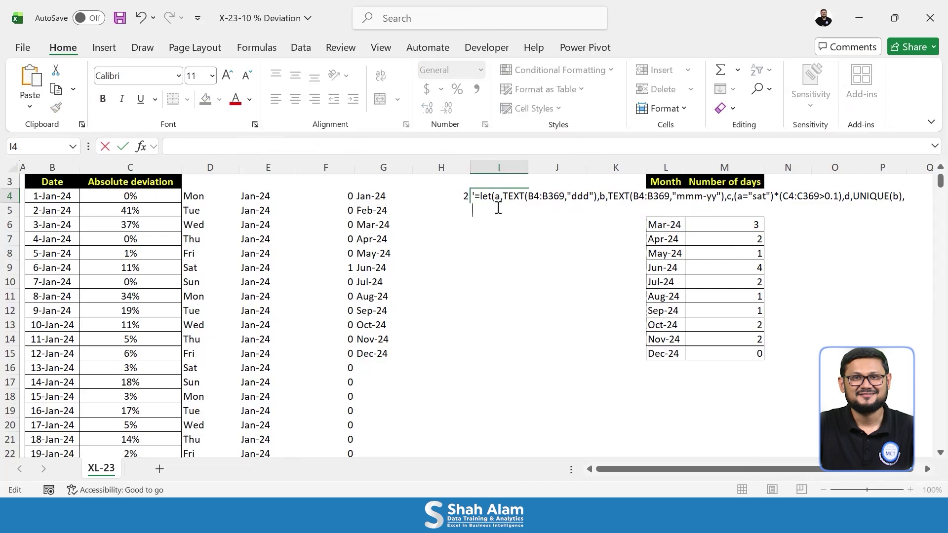
Step: Remove the leading apostrophe from the I4 text and begin the final calculation on the second line with MAP(d,LAMBDA(x,
click(476, 192)
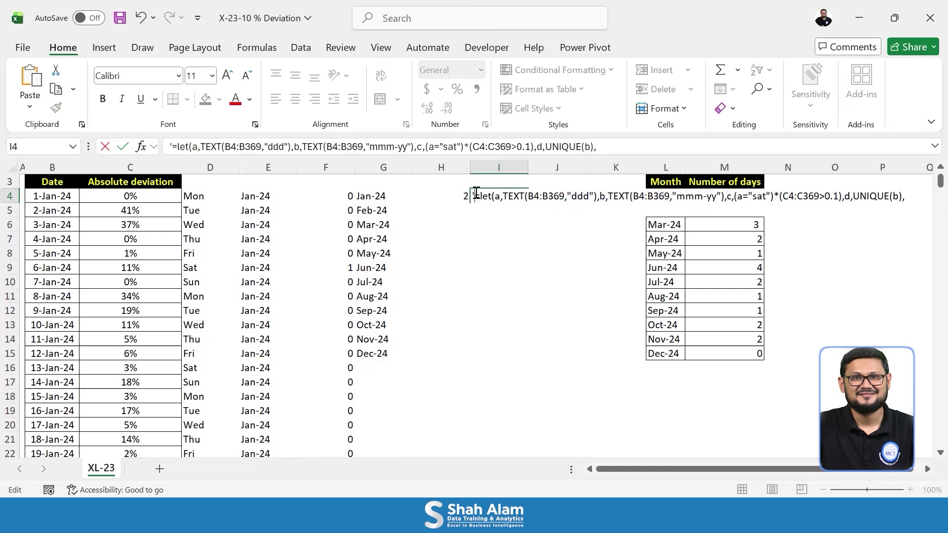
key(Delete)
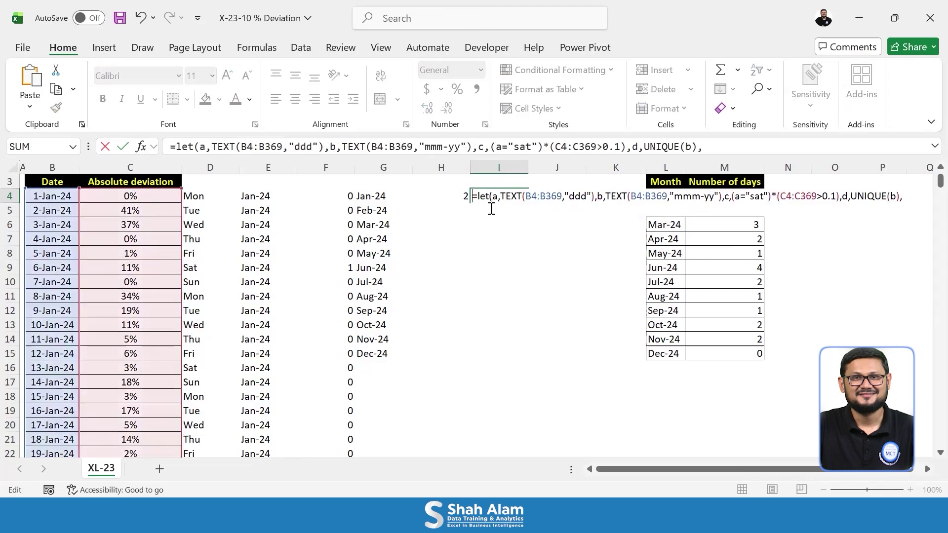
click(491, 209)
text(map)
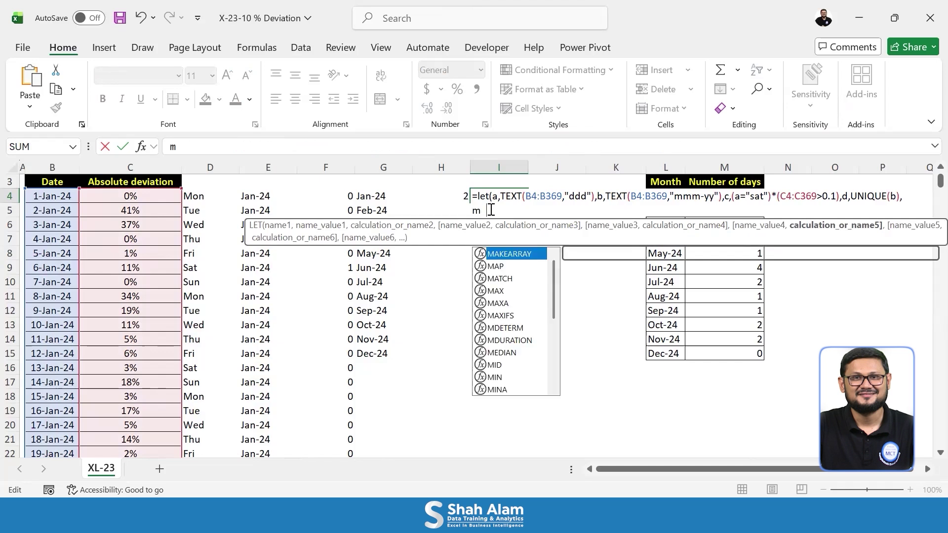
key(Tab)
text(d,Lam)
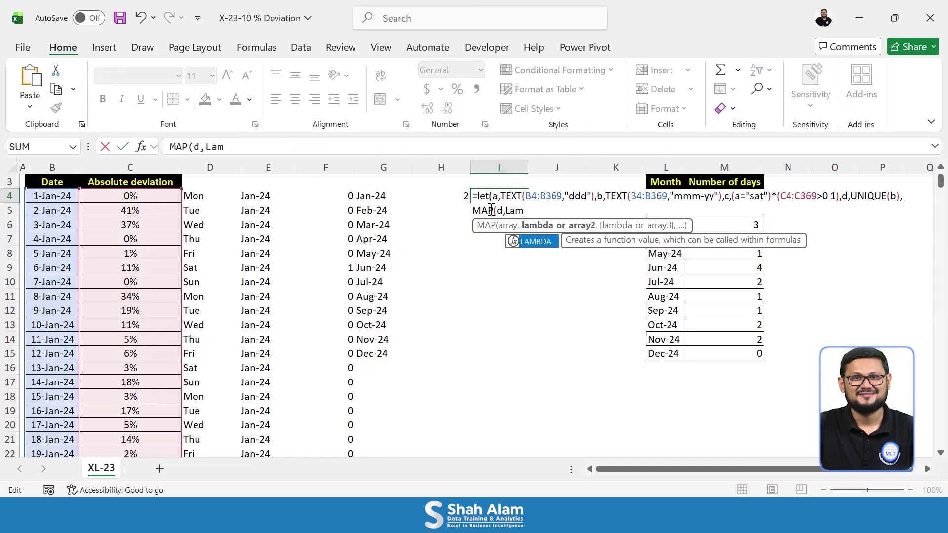
key(Tab)
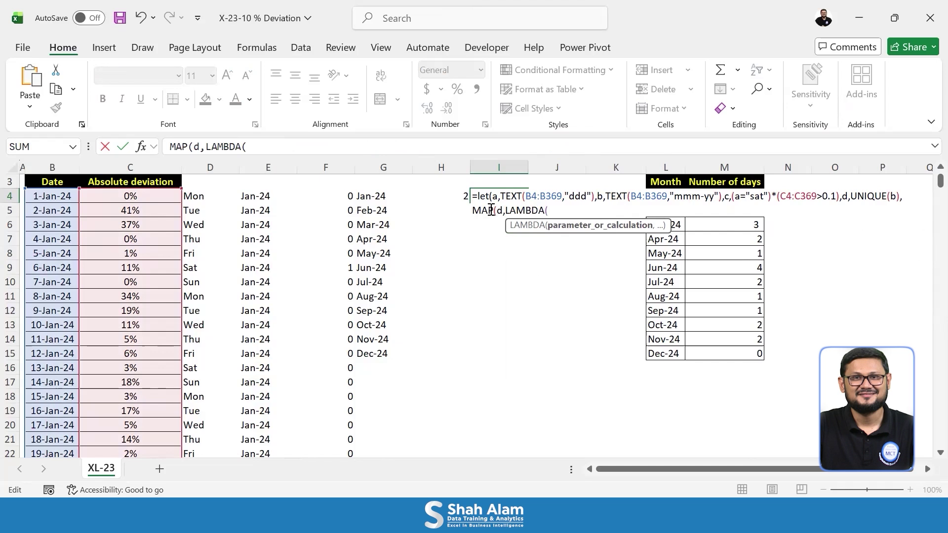
text(x,)
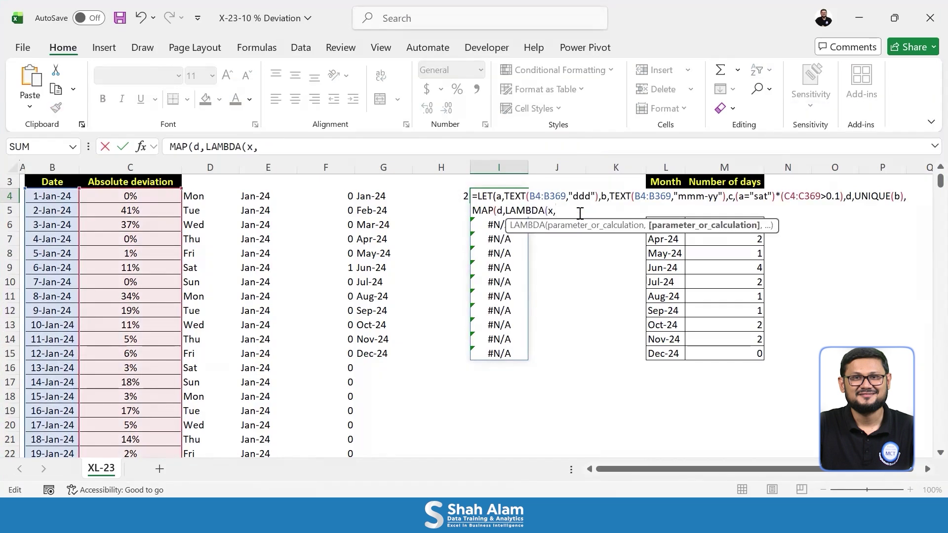
Step: Enter the month comparison multiplied by the Saturday flag as the LAMBDA calculation: (x=b)*c
text(x)
mouse_move(560, 208)
mouse_down()
mouse_move(515, 143)
mouse_move(537, 132)
mouse_up()
text(=)
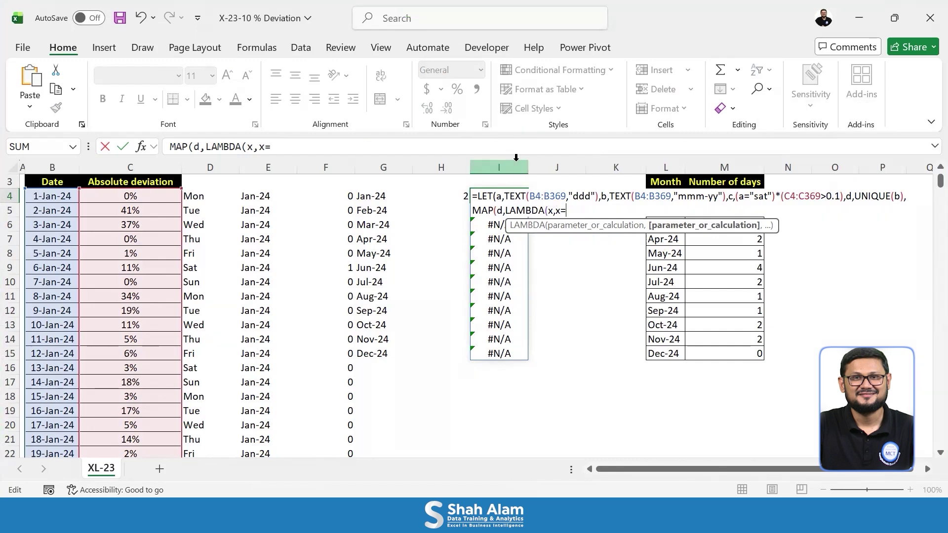
text(b)
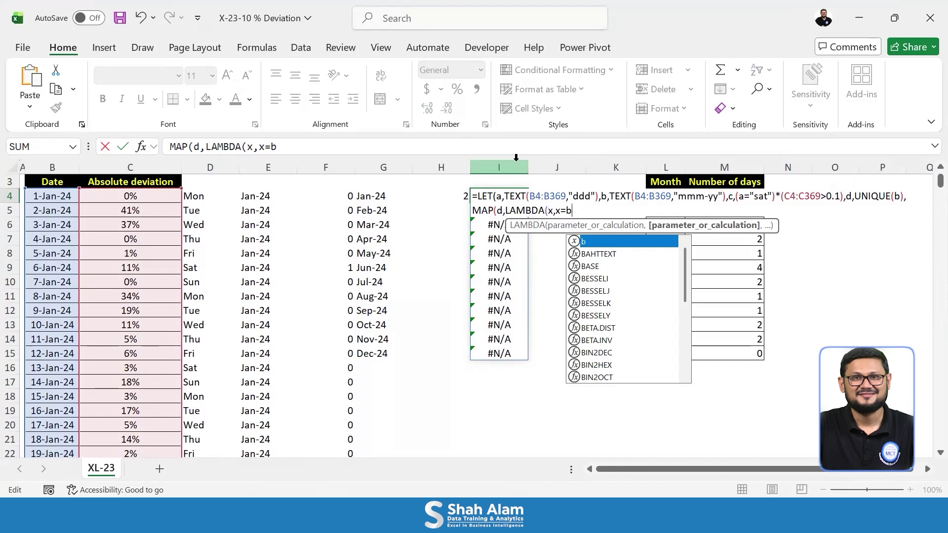
click(560, 211)
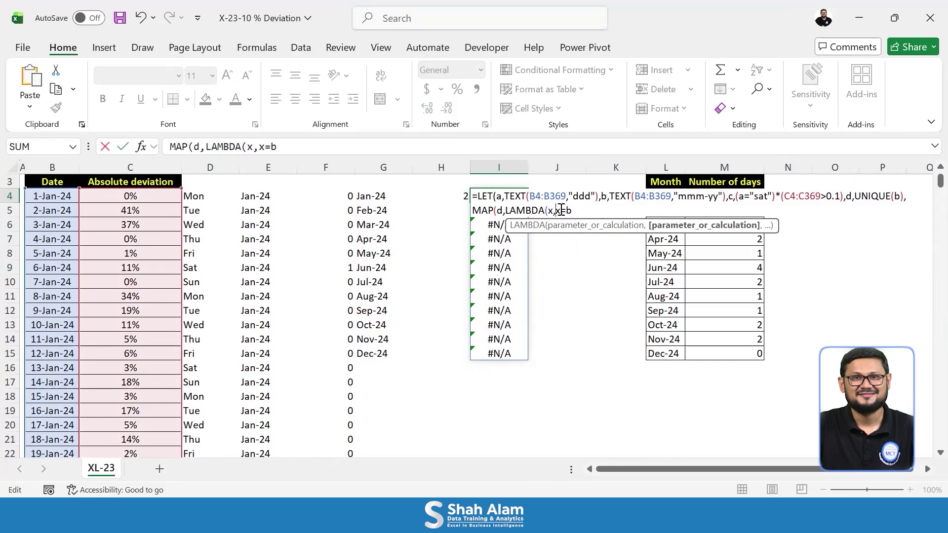
text((x=b)*c)
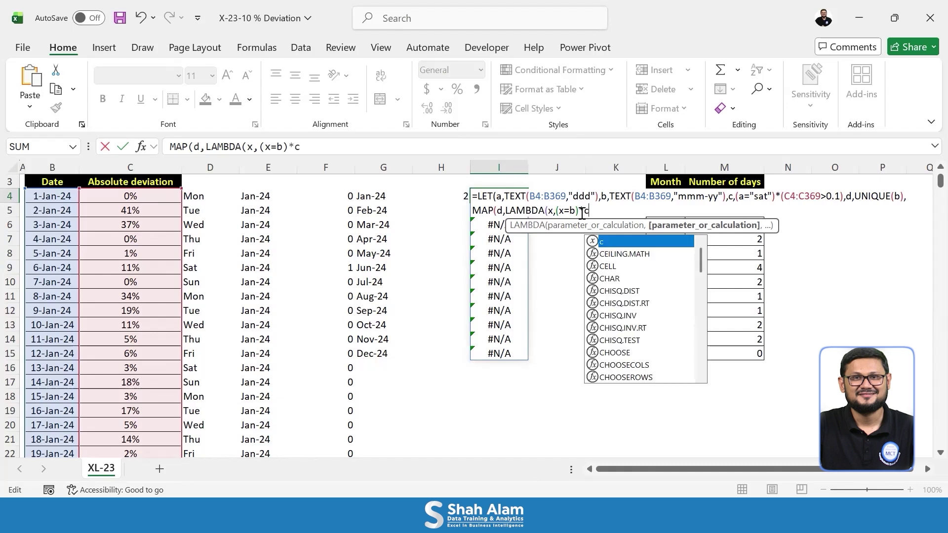
Step: Turn the c factor into a parenthesised comparison, making the LAMBDA calculation (x=b)*(c=1)
text(=1)
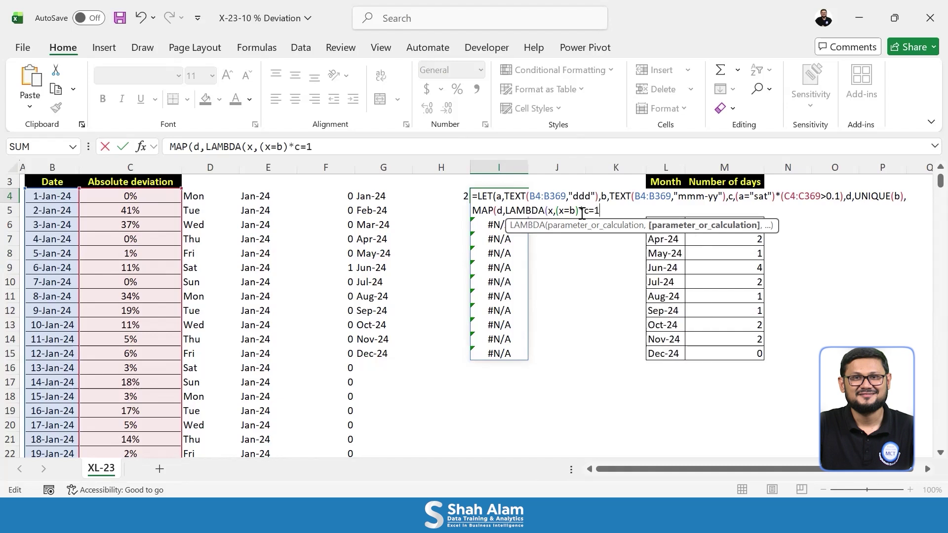
click(580, 211)
text(()
key(End)
text())
mouse_move(591, 207)
mouse_down()
mouse_move(585, 185)
mouse_move(562, 175)
mouse_move(599, 153)
mouse_move(565, 180)
mouse_up()
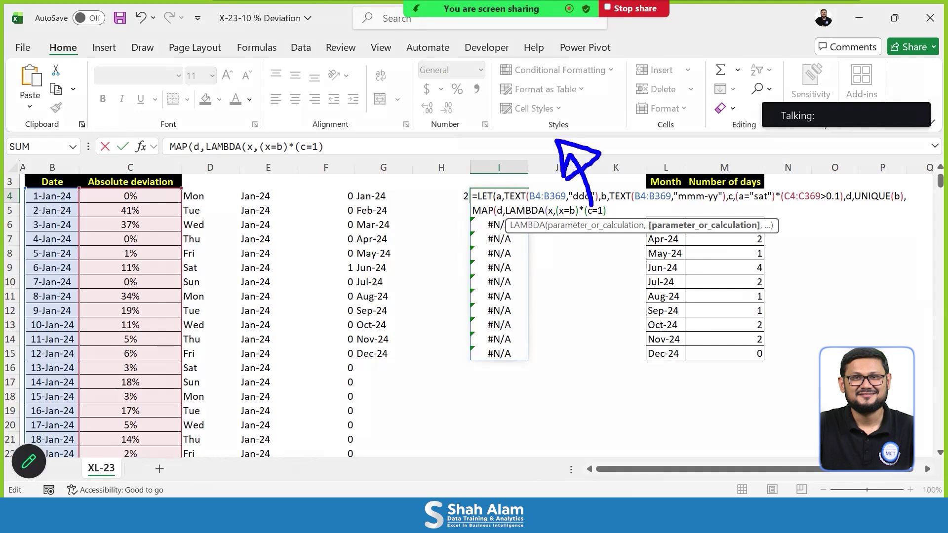
drag(592, 212, 612, 178)
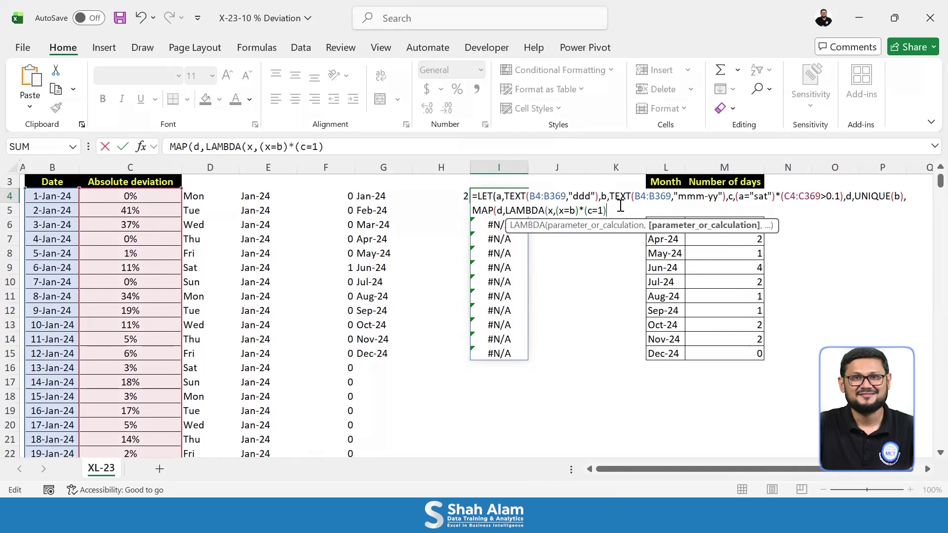
Step: Wrap the LAMBDA calculation as SUM((x=b)*(c=1)), close all the brackets and commit the LET formula in I4
click(557, 212)
text(sum()
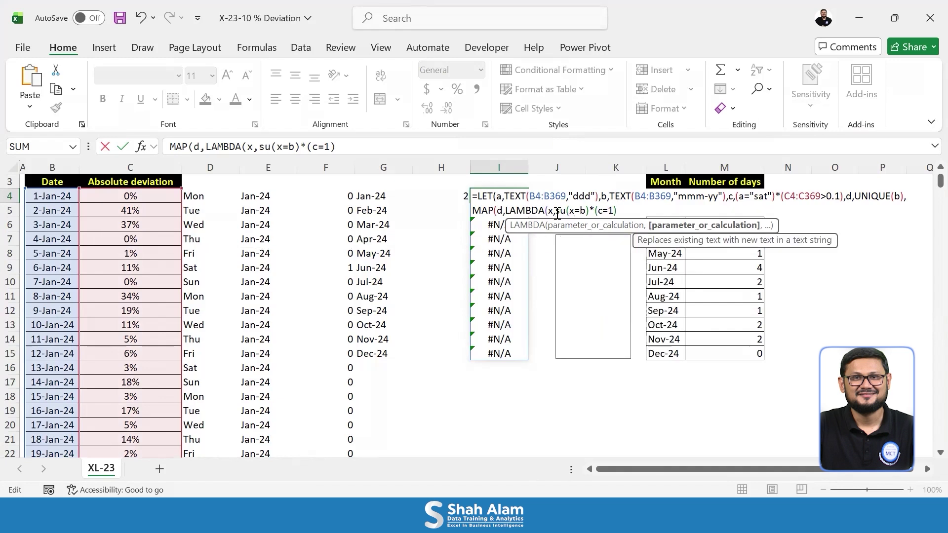
click(633, 210)
text())
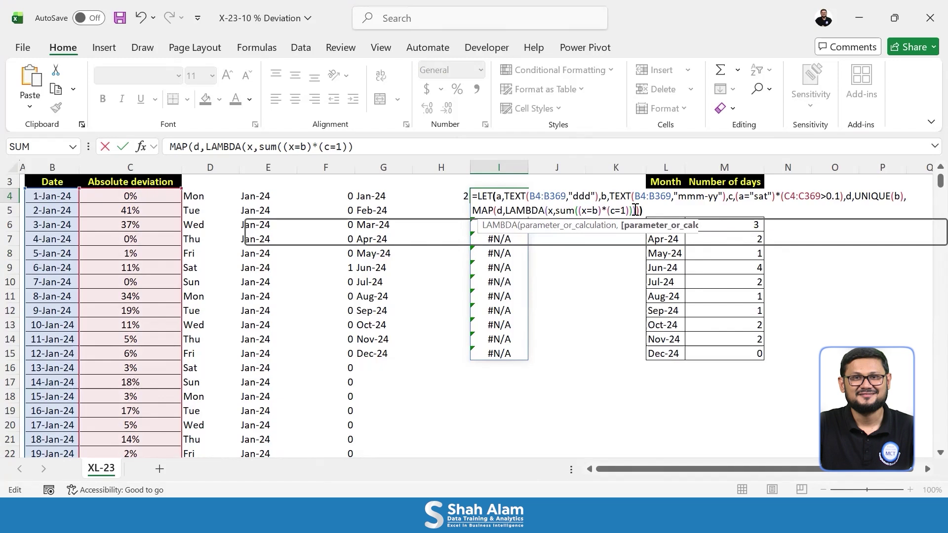
text())
key(Return)
mouse_move(509, 189)
mouse_down()
mouse_move(536, 309)
mouse_move(522, 330)
mouse_up()
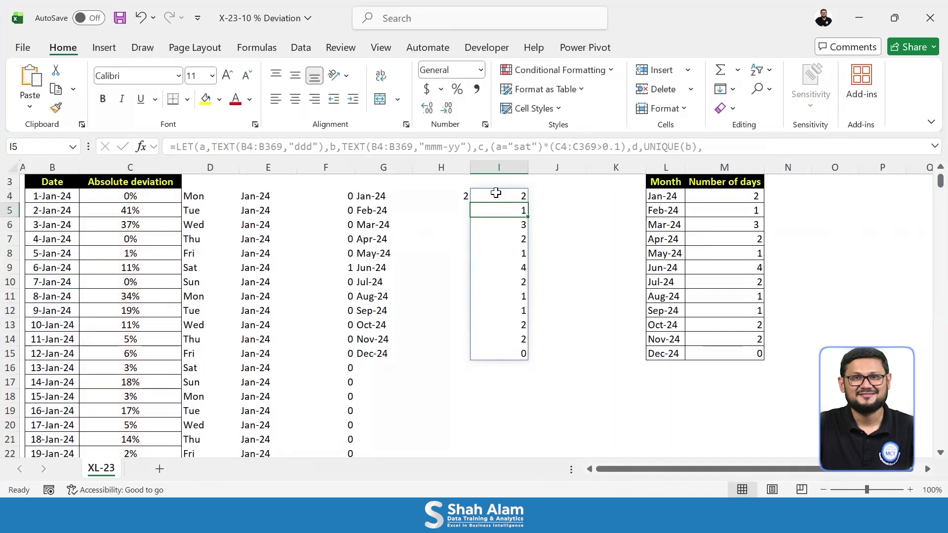
Step: Wrap the MAP calculation in the I4 LET formula as HSTACK(d,MAP(...)) with its closing bracket, and commit the formula
double_click(496, 196)
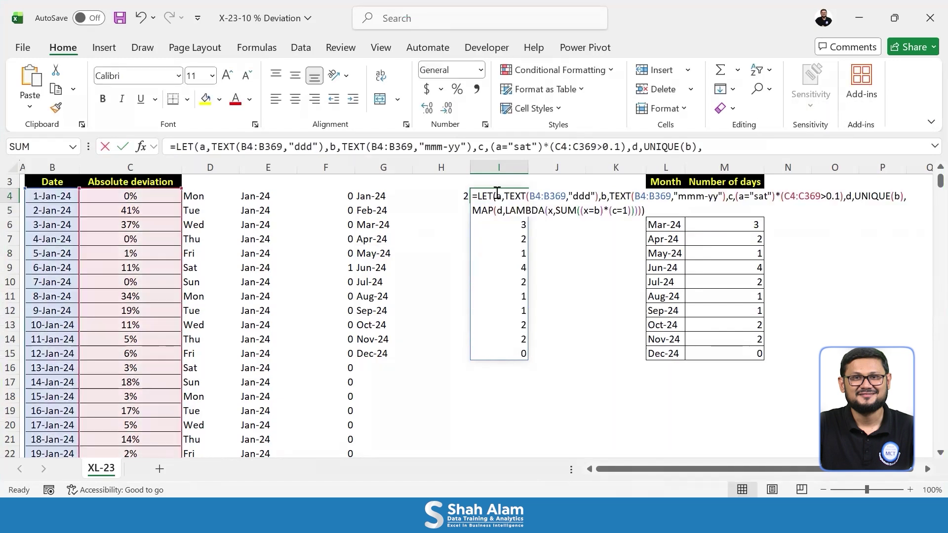
click(473, 211)
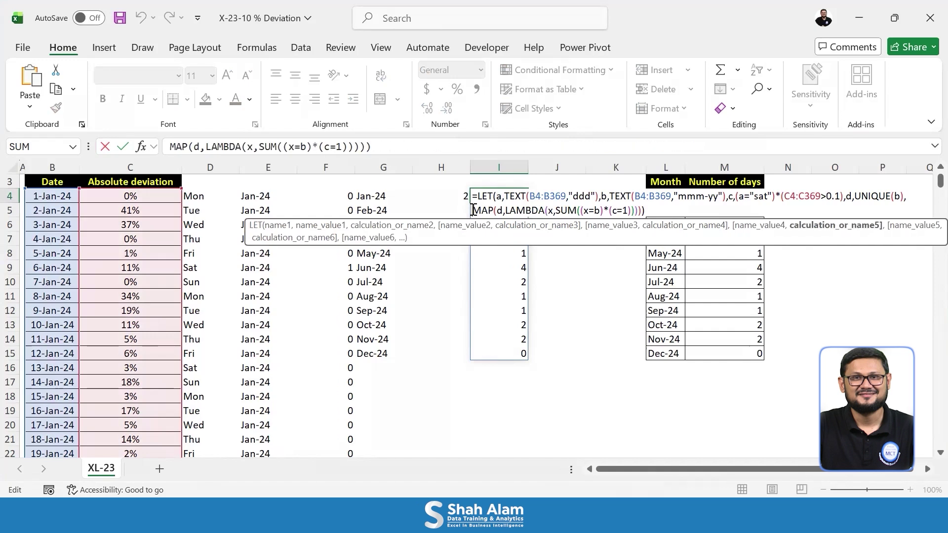
text(HSTACK()
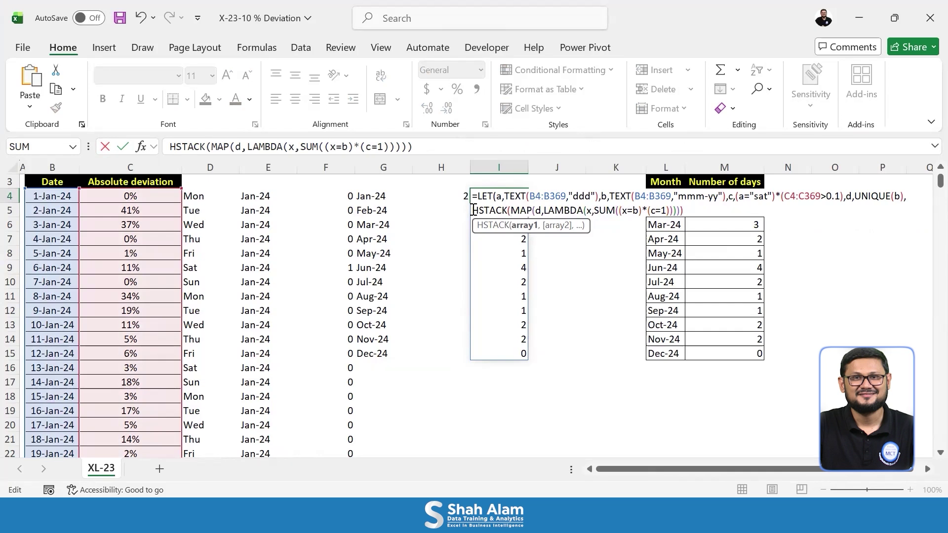
text(d,)
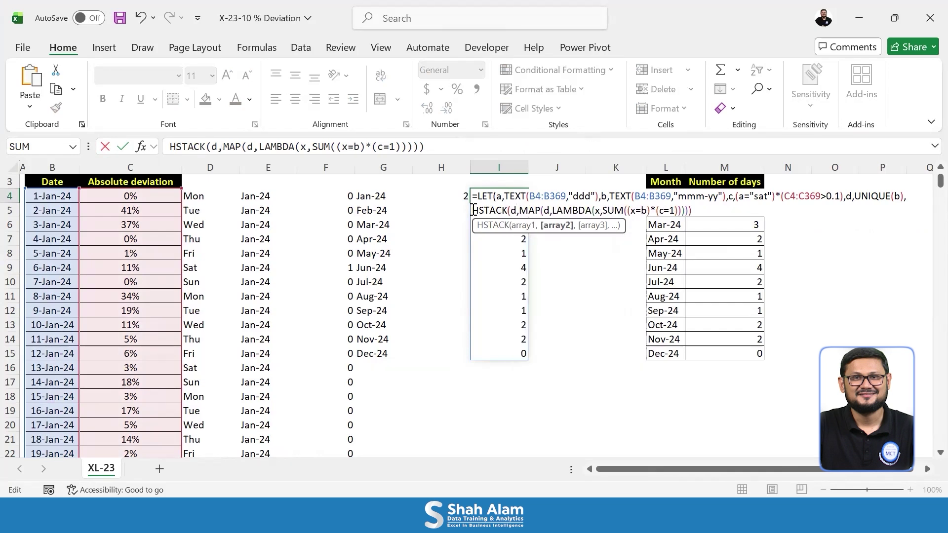
click(696, 209)
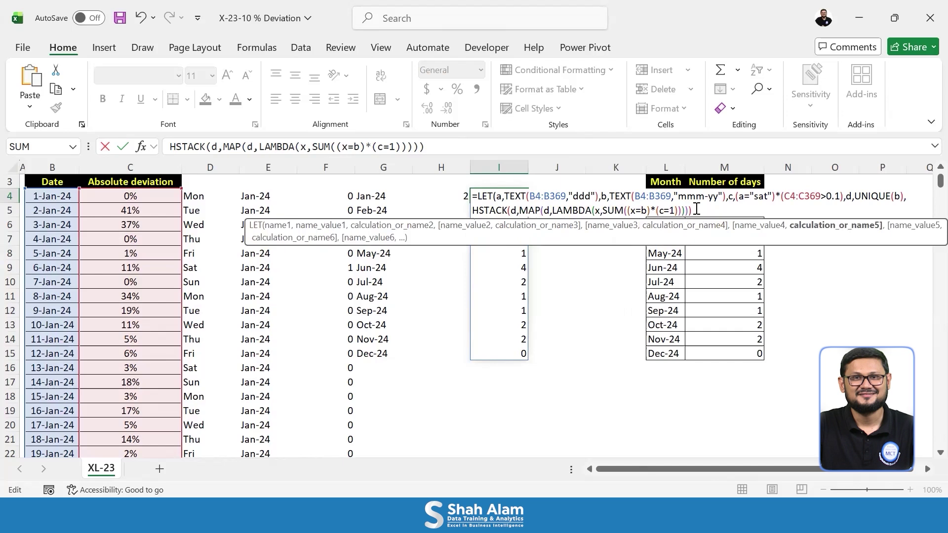
text())
key(Return)
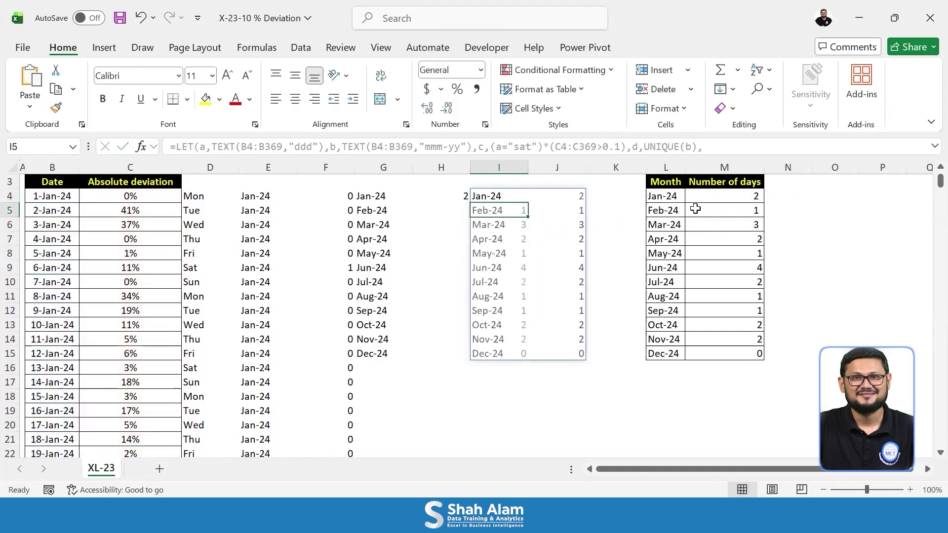
mouse_move(481, 213)
mouse_down()
mouse_move(532, 301)
mouse_move(613, 195)
mouse_up()
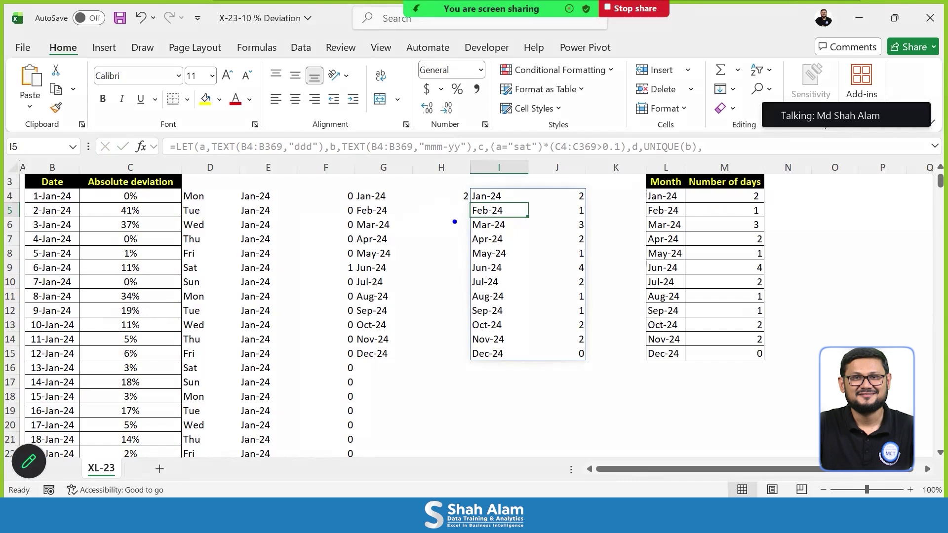
drag(453, 221, 571, 212)
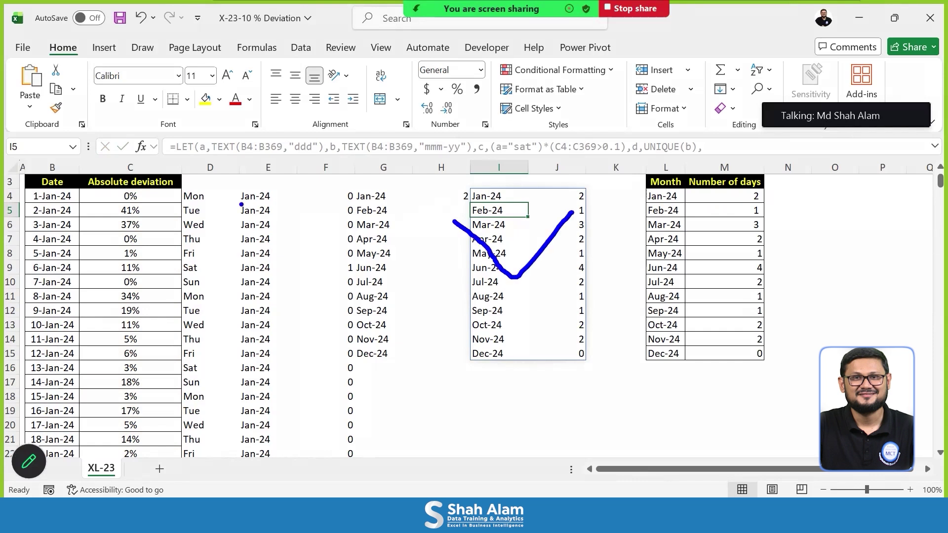
mouse_move(270, 213)
mouse_down()
mouse_move(238, 242)
mouse_move(283, 216)
mouse_move(279, 202)
mouse_up()
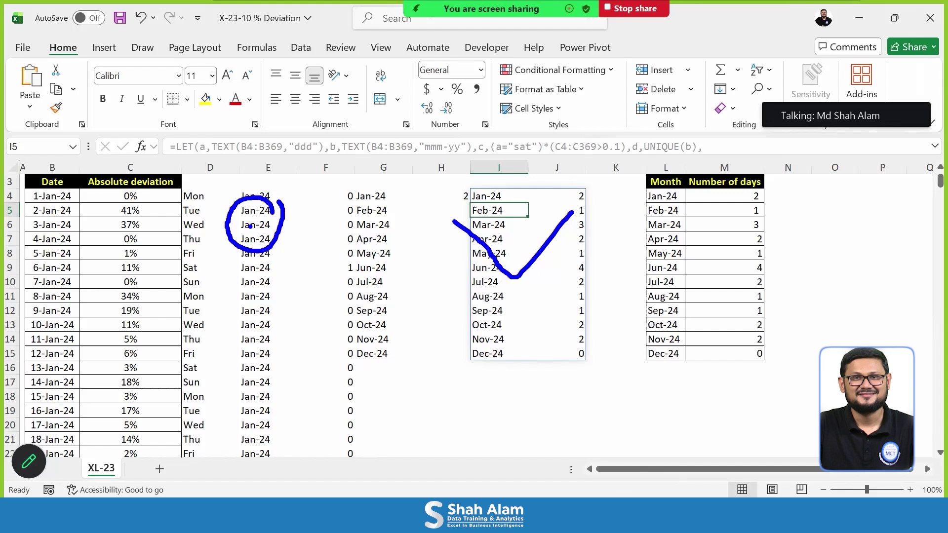